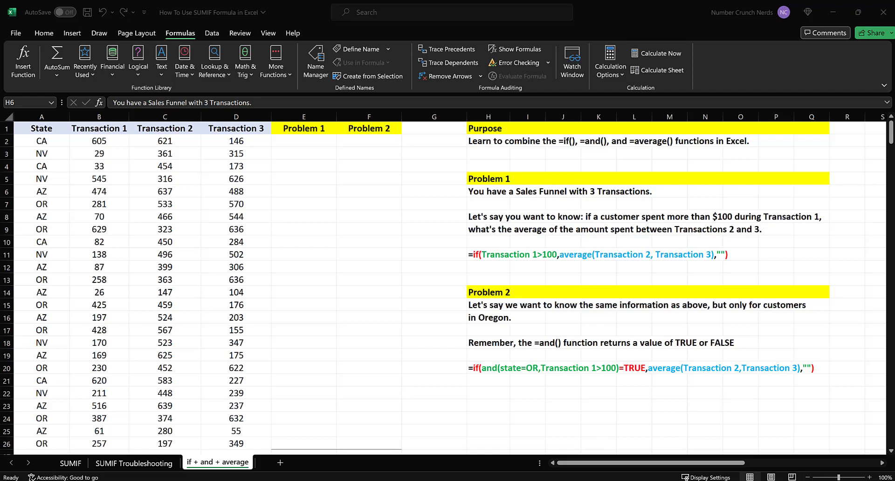
Step: Review the purpose note, the data table's extent and the Problem 1 sales funnel introduction on the if + and + average sheet
{"action": "key", "text": "alt+Tab"}
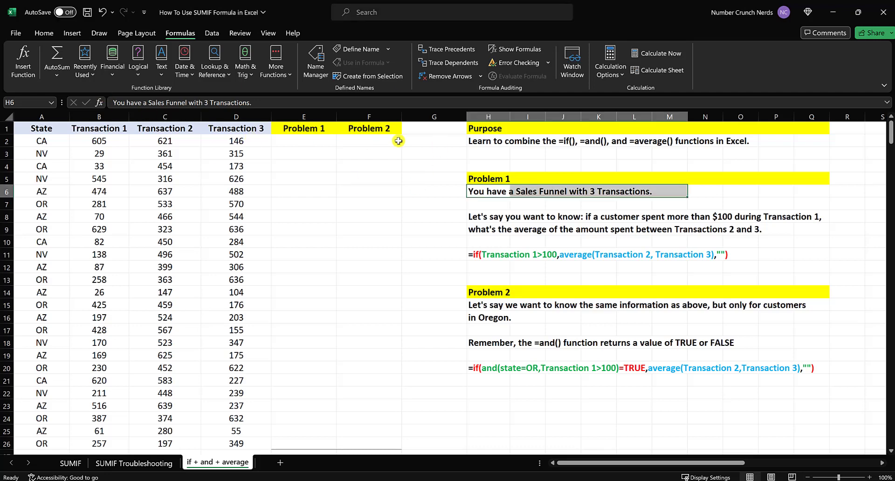
{"action": "left_click", "coordinate": [478, 125]}
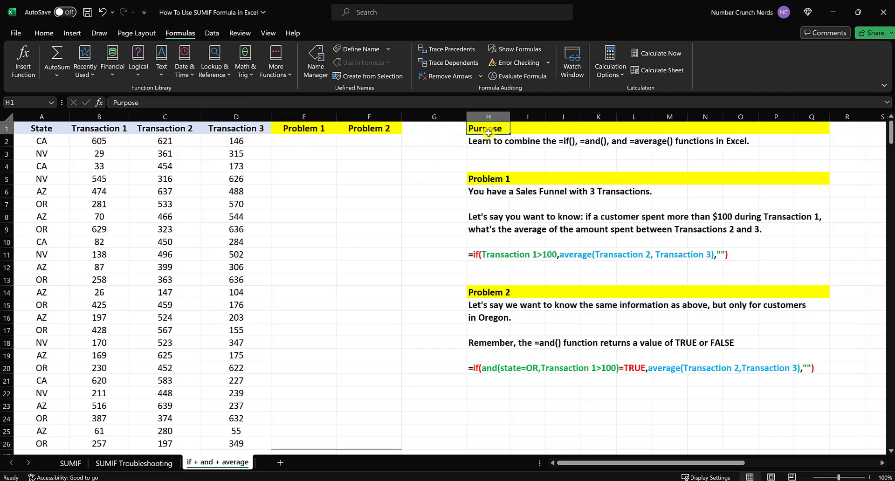
{"action": "left_click_drag", "start_coordinate": [480, 142], "coordinate": [748, 149]}
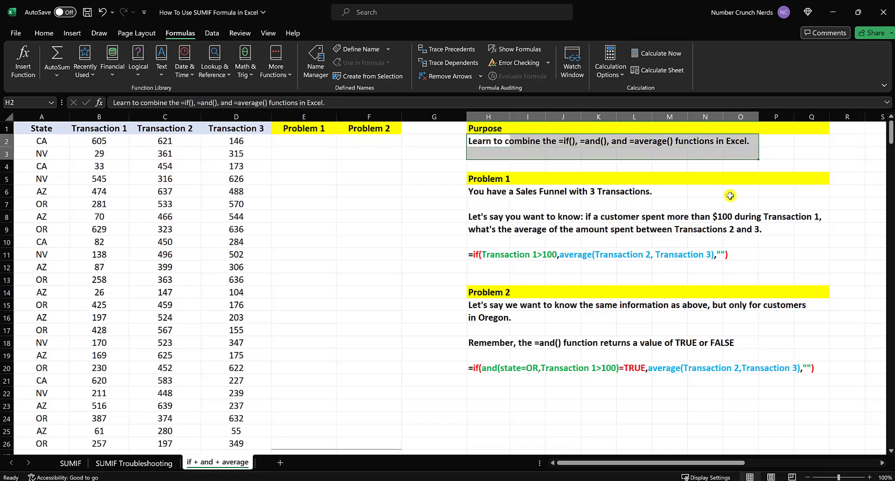
{"action": "left_click", "coordinate": [781, 153]}
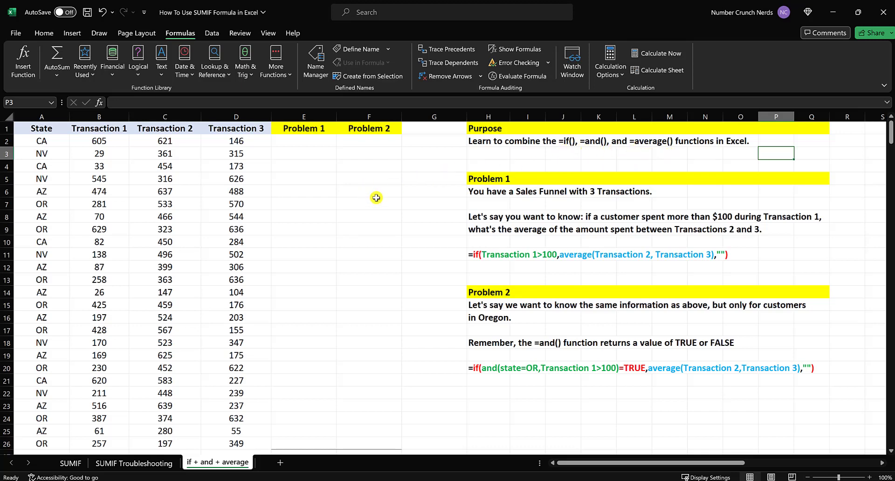
{"action": "left_click_drag", "start_coordinate": [57, 131], "coordinate": [222, 263]}
{"action": "left_click", "coordinate": [331, 215]}
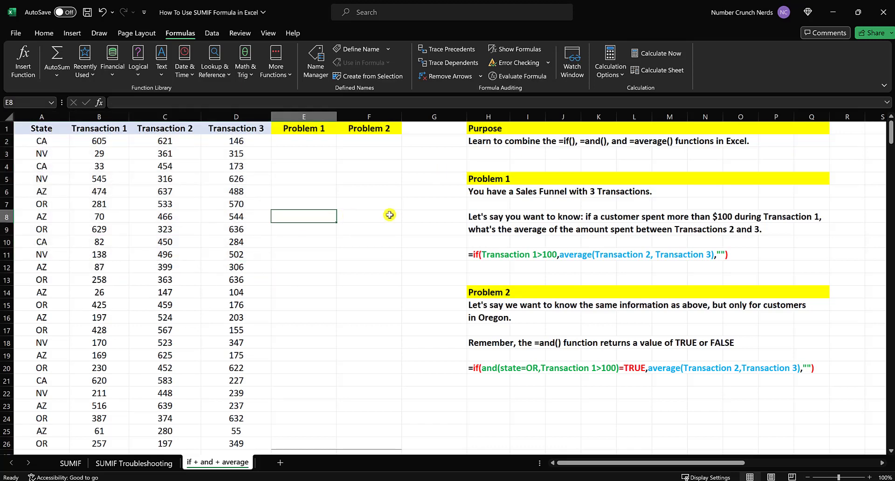
{"action": "left_click_drag", "start_coordinate": [482, 192], "coordinate": [660, 195]}
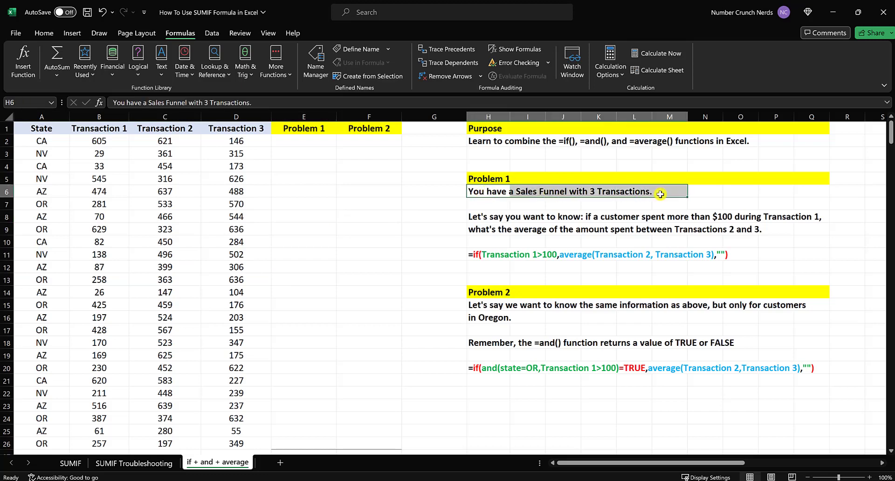
{"action": "left_click", "coordinate": [291, 236]}
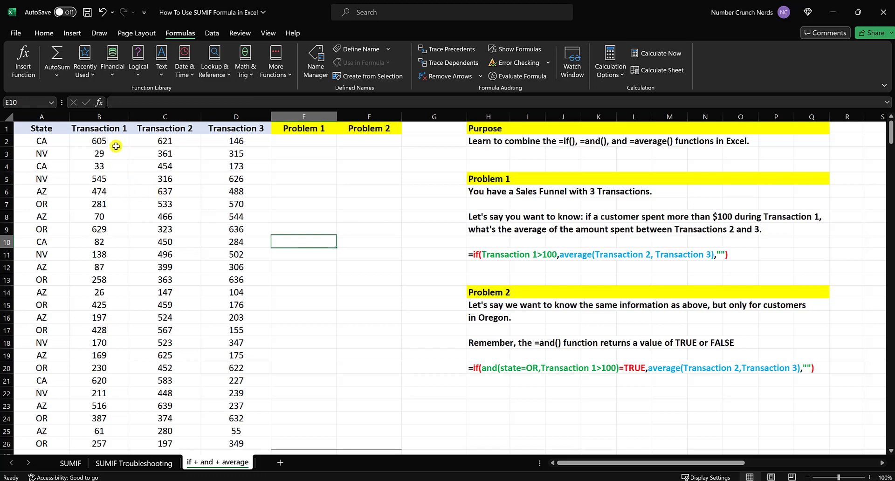
Step: Examine the Transaction 1, 2 and 3 columns, following the row 4 customer from State across to Transaction 3
{"action": "left_click", "coordinate": [108, 129]}
{"action": "left_click_drag", "start_coordinate": [109, 129], "coordinate": [96, 253]}
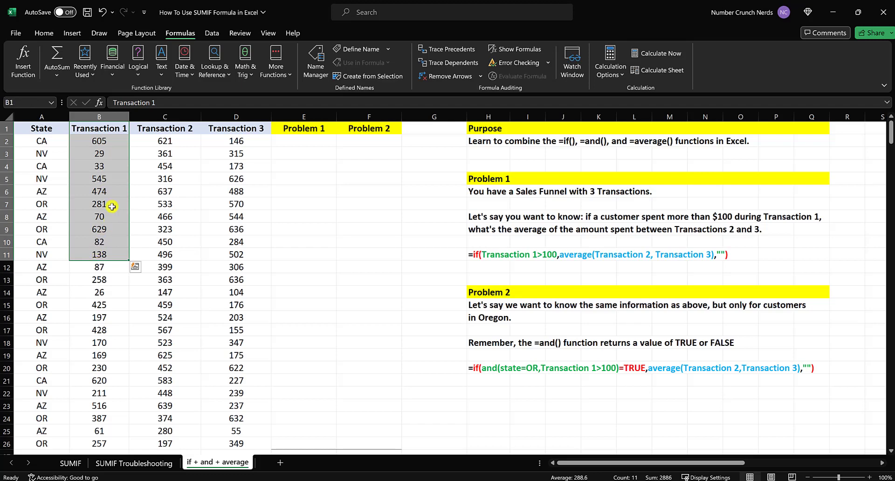
{"action": "left_click_drag", "start_coordinate": [151, 129], "coordinate": [140, 207]}
{"action": "left_click_drag", "start_coordinate": [230, 127], "coordinate": [236, 206]}
{"action": "left_click", "coordinate": [322, 190]}
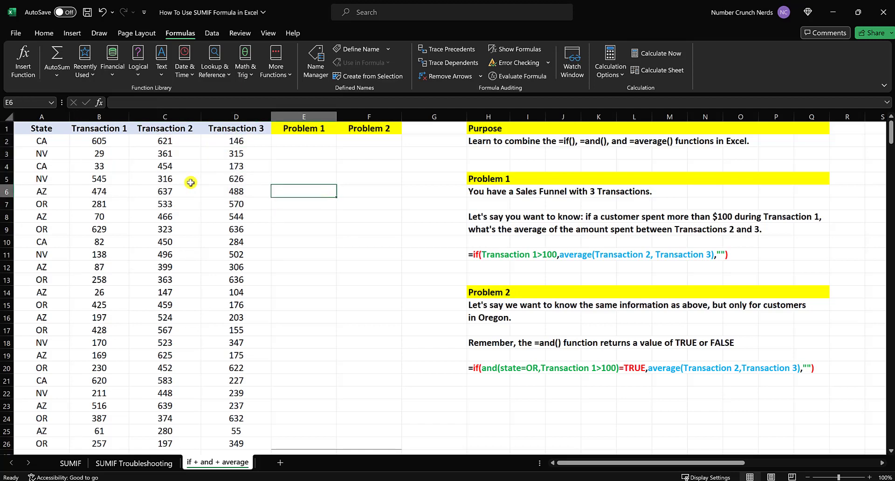
{"action": "left_click", "coordinate": [52, 167]}
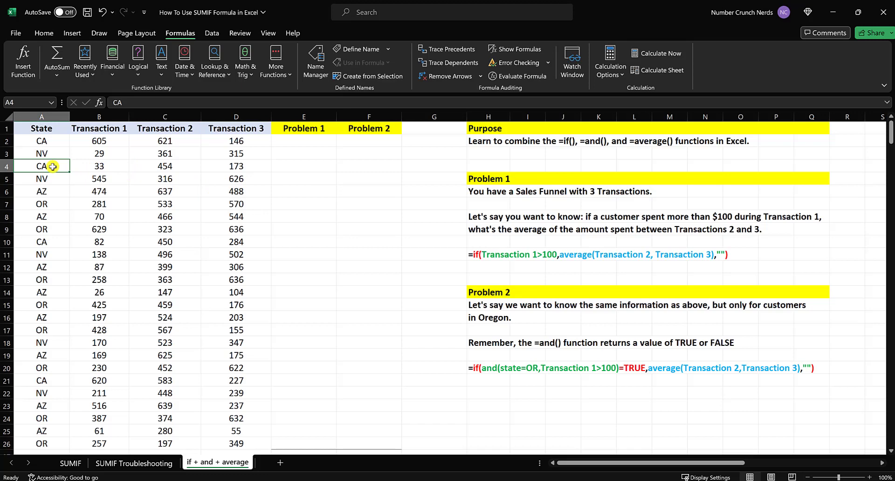
{"action": "left_click", "coordinate": [80, 166]}
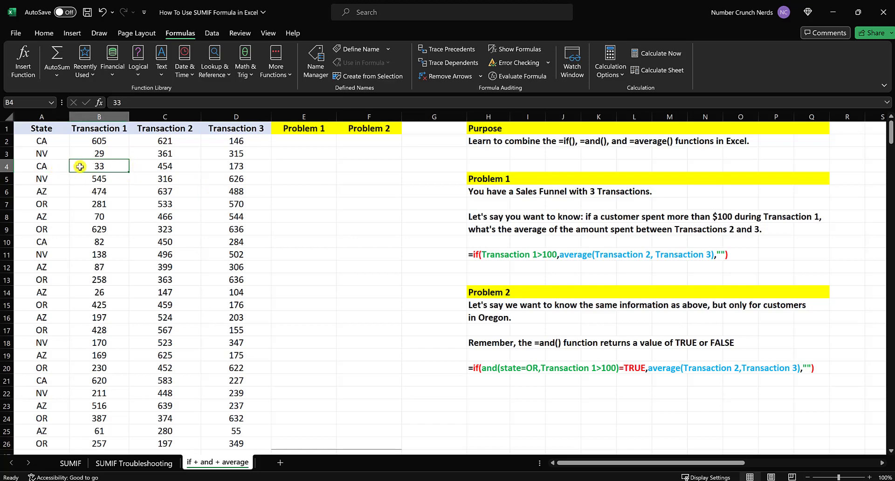
{"action": "left_click", "coordinate": [145, 166]}
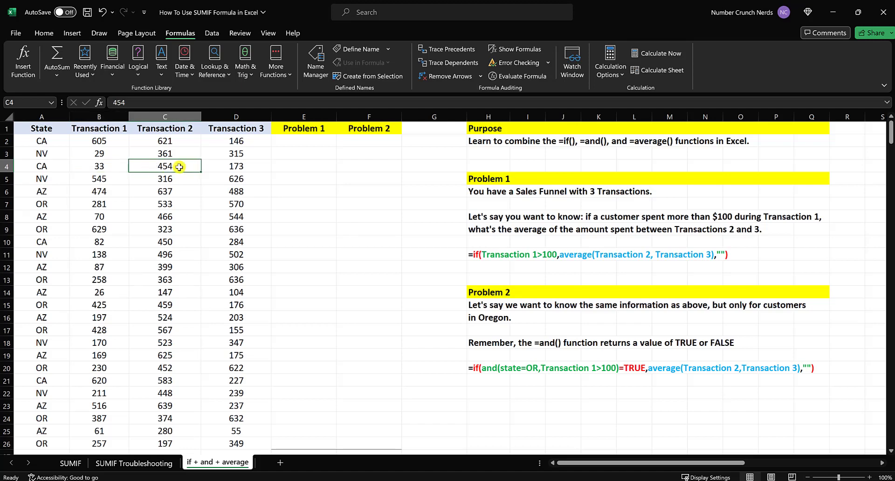
{"action": "left_click", "coordinate": [216, 168]}
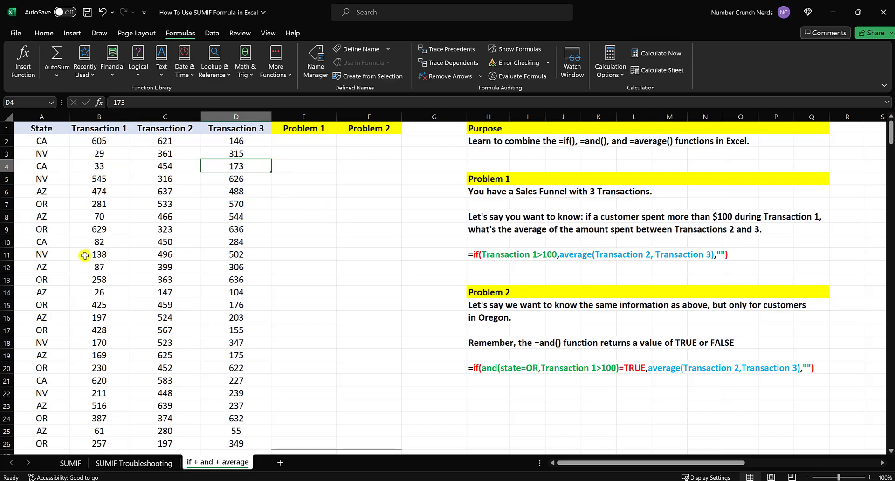
{"action": "left_click", "coordinate": [370, 278]}
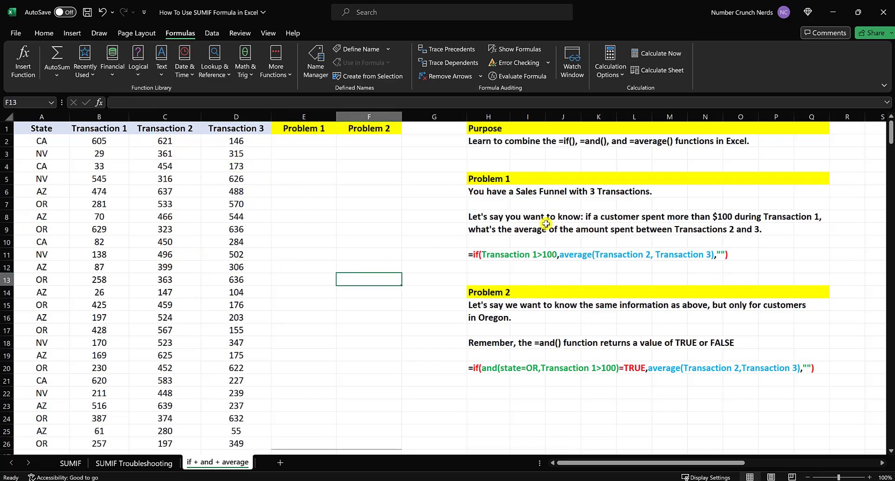
Step: Read the Problem 1 question in rows 8 and 9 and relate it to the Transaction 1 values and row 5's Transactions 2 and 3
{"action": "left_click", "coordinate": [489, 232]}
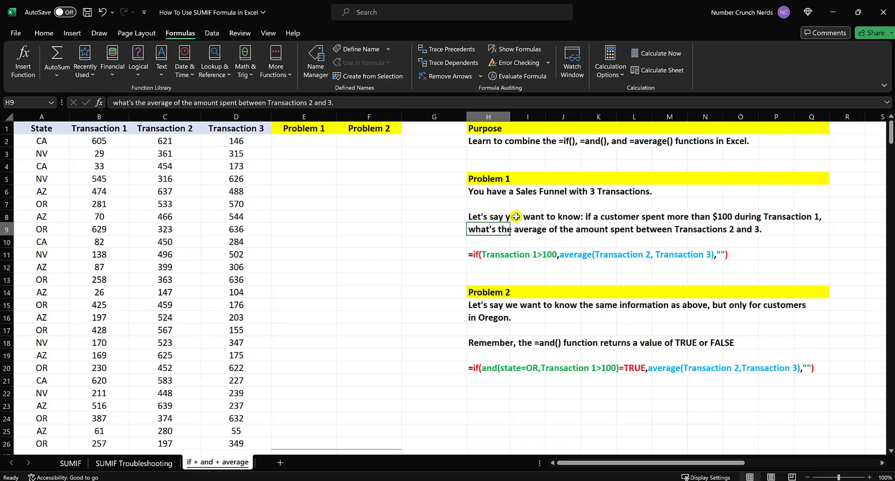
{"action": "left_click_drag", "start_coordinate": [582, 216], "coordinate": [807, 217]}
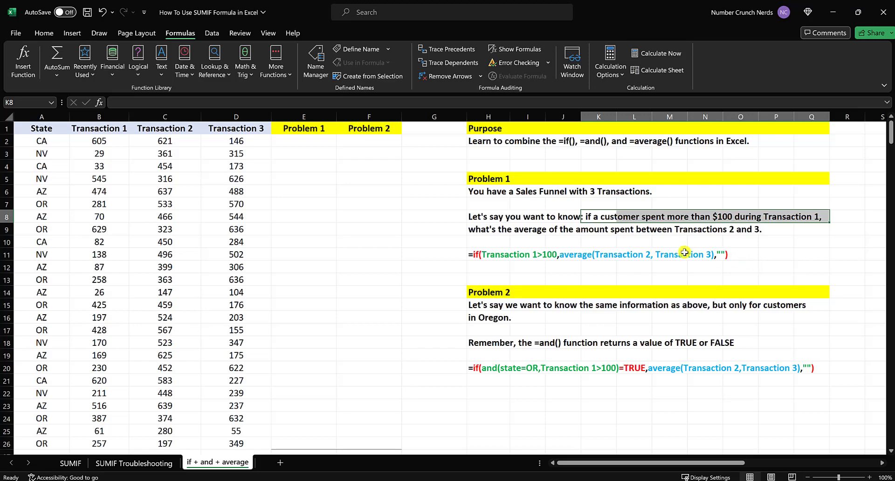
{"action": "left_click_drag", "start_coordinate": [483, 229], "coordinate": [765, 228]}
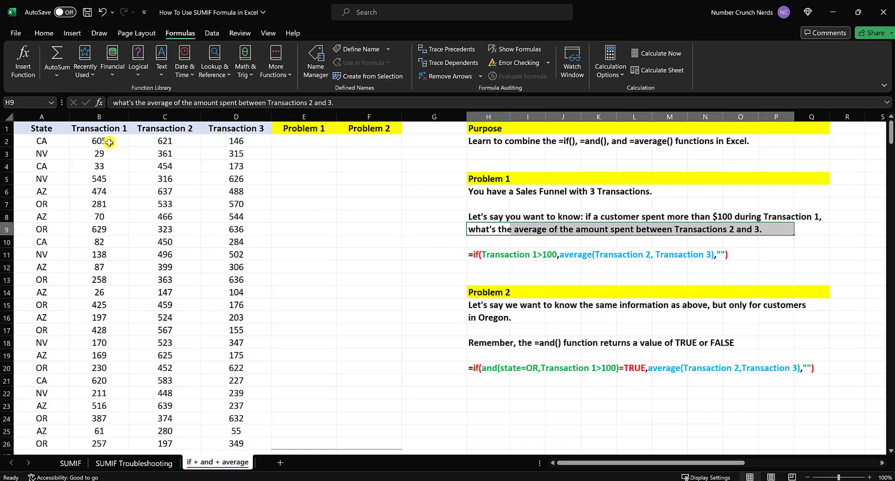
{"action": "left_click_drag", "start_coordinate": [109, 142], "coordinate": [111, 181]}
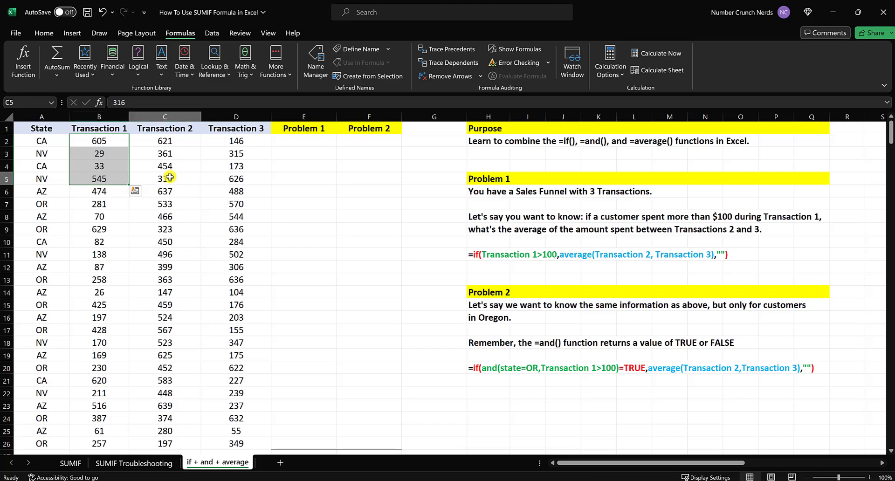
{"action": "left_click_drag", "start_coordinate": [170, 177], "coordinate": [211, 178]}
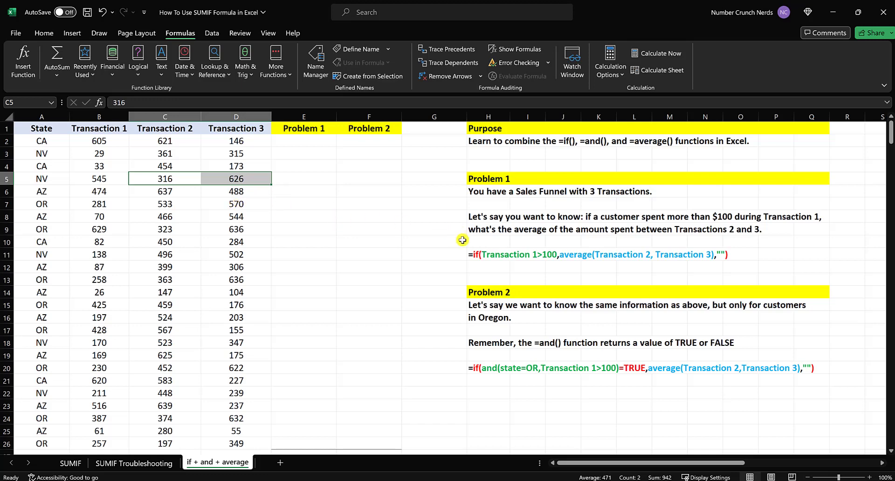
Step: Examine the Problem 1 formula template in row 11, covering its condition, average and empty-text arguments
{"action": "left_click", "coordinate": [496, 268]}
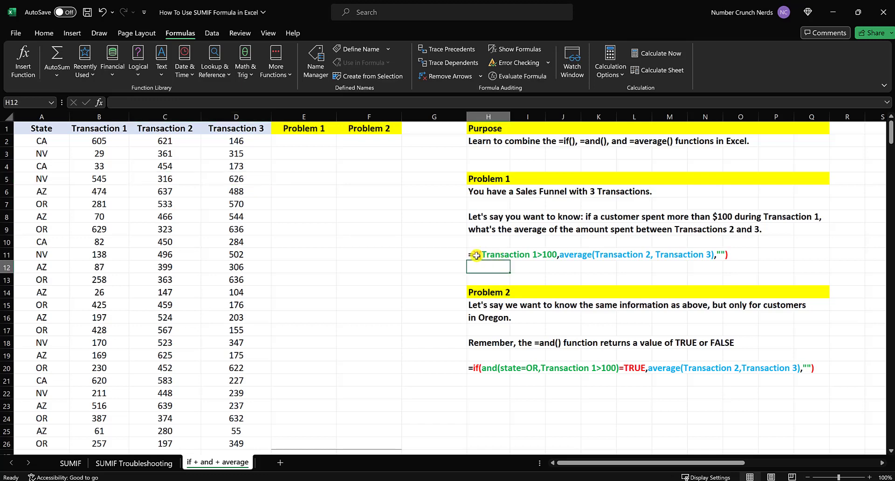
{"action": "left_click_drag", "start_coordinate": [475, 255], "coordinate": [741, 255]}
{"action": "left_click", "coordinate": [647, 271]}
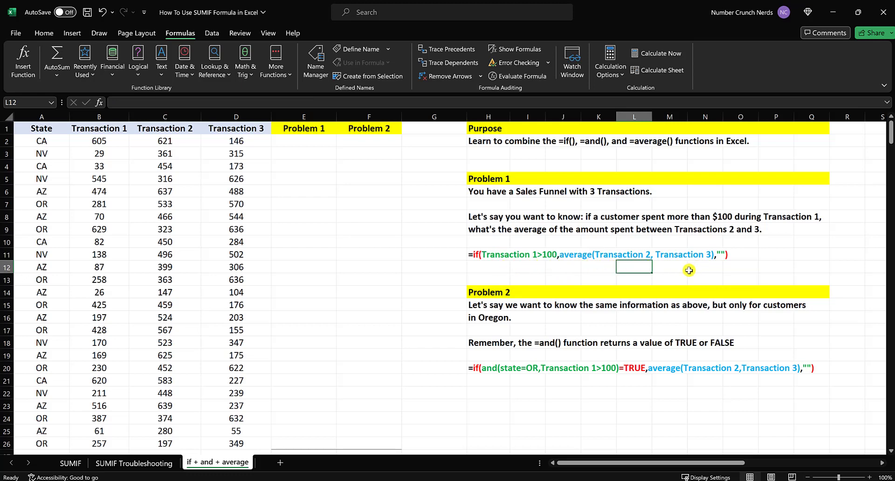
{"action": "left_click", "coordinate": [537, 268]}
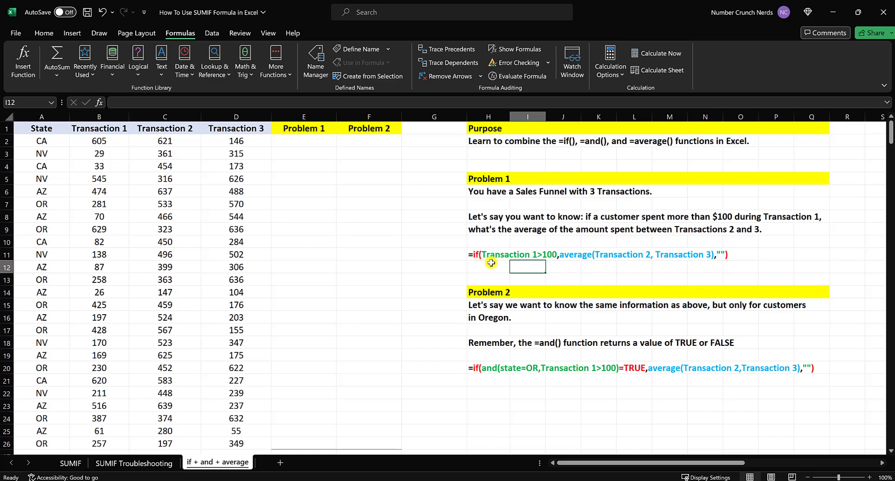
{"action": "left_click", "coordinate": [552, 265]}
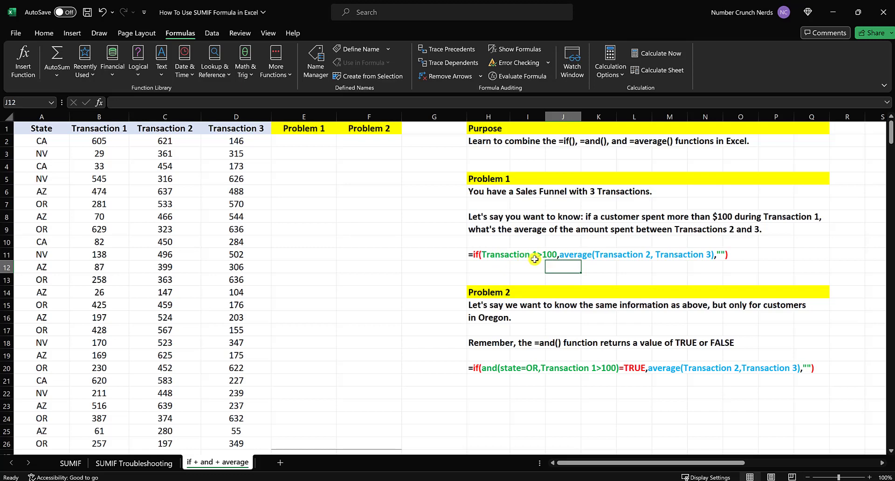
{"action": "key", "text": "Right"}
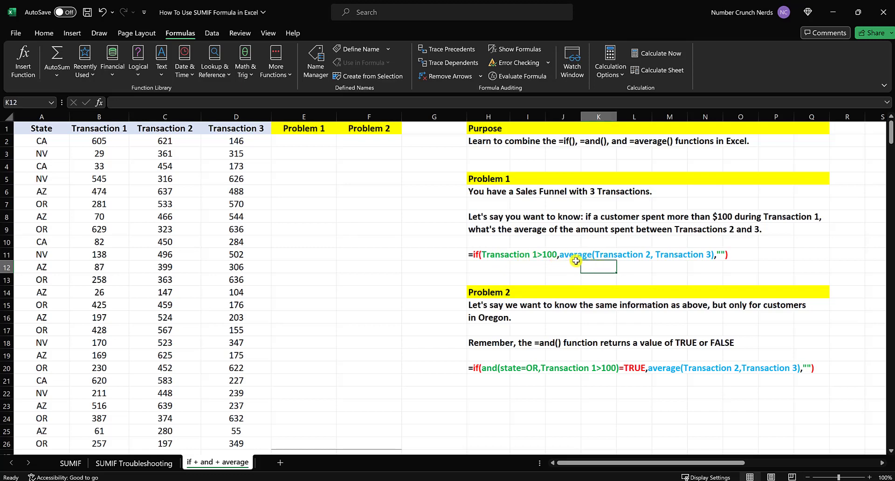
{"action": "left_click_drag", "start_coordinate": [575, 257], "coordinate": [698, 257]}
{"action": "left_click", "coordinate": [774, 264]}
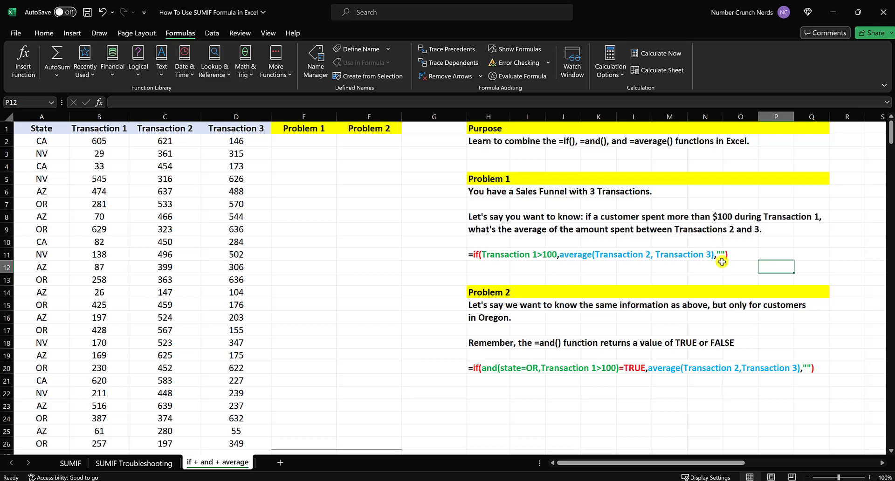
Step: Enter the formula =if(B2>100,average(C2:D2),"") in cell E2 under Problem 1
{"action": "left_click", "coordinate": [303, 143]}
{"action": "type", "text": "="}
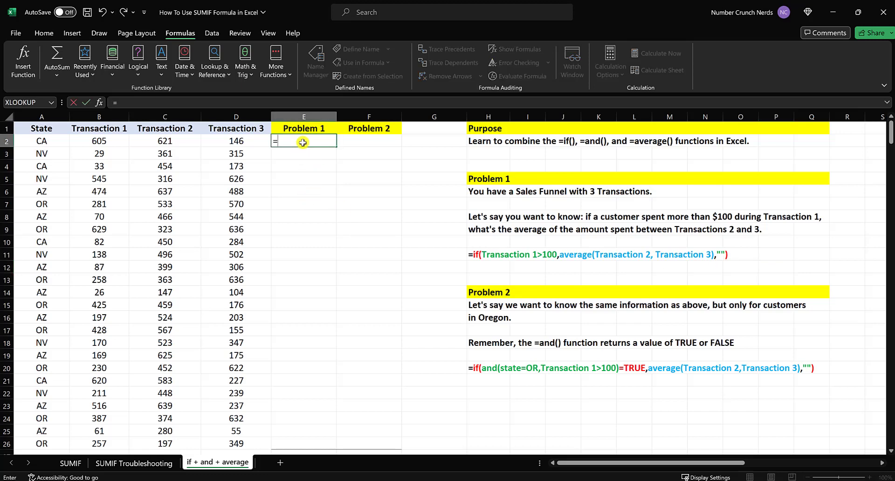
{"action": "type", "text": "if("}
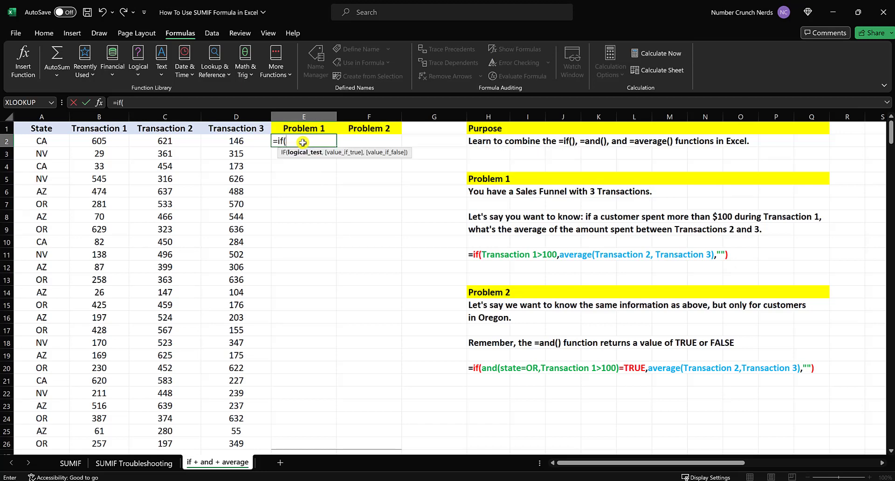
{"action": "left_click", "coordinate": [110, 141]}
{"action": "type", "text": ">"}
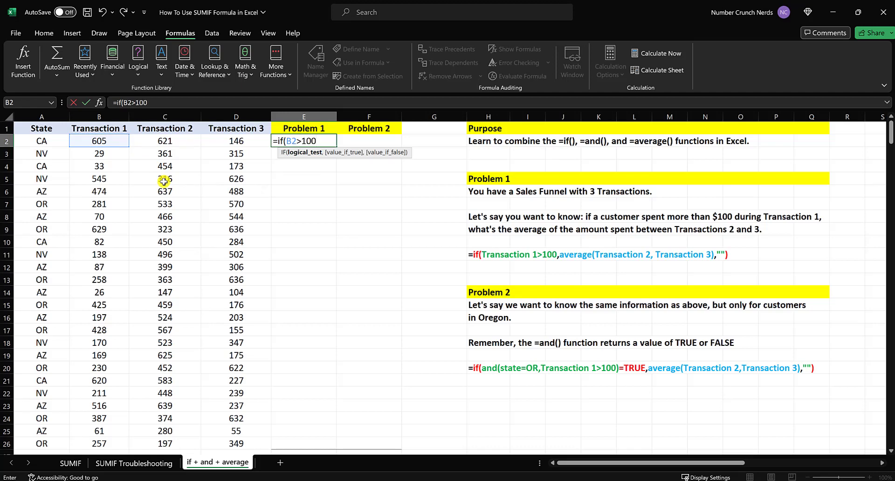
{"action": "type", "text": "100,"}
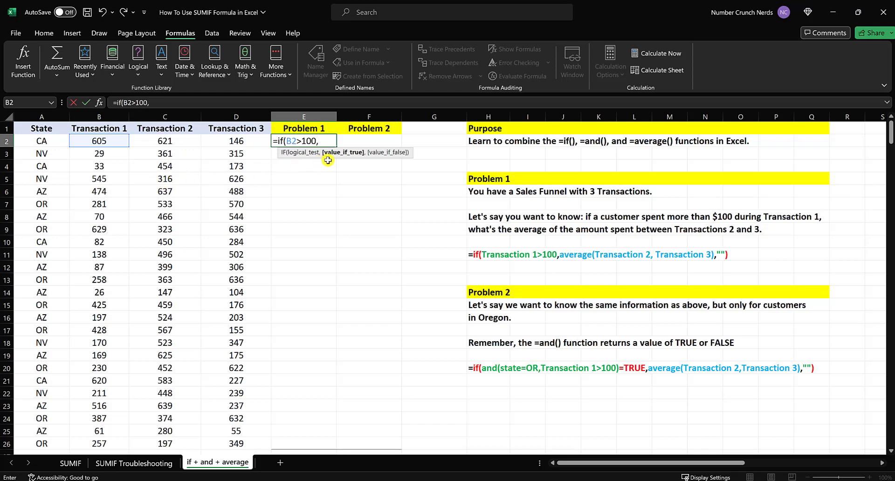
{"action": "type", "text": "av"}
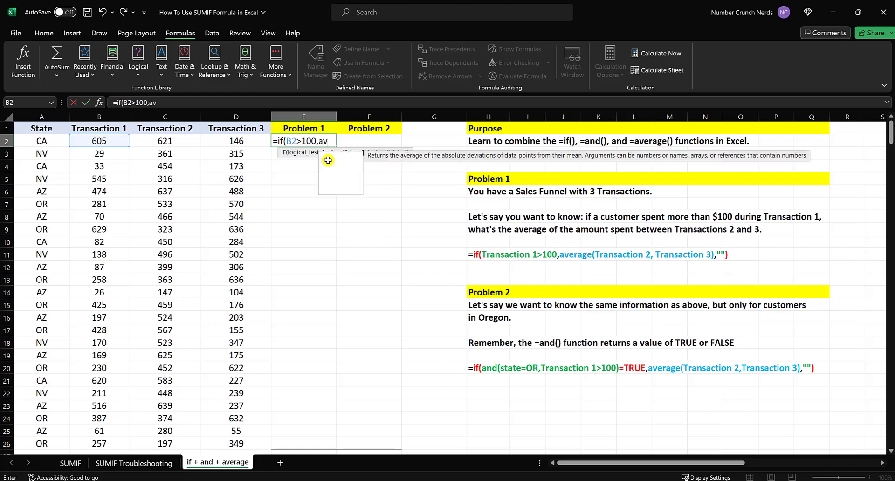
{"action": "type", "text": "erage("}
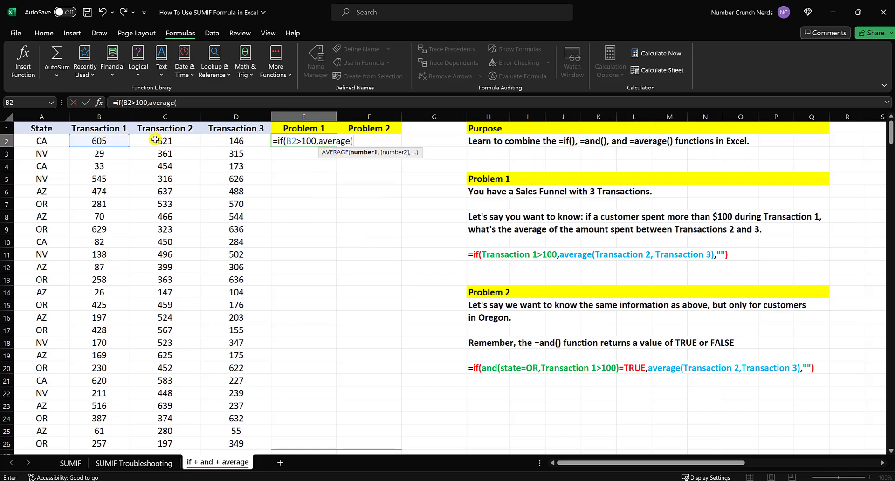
{"action": "left_click_drag", "start_coordinate": [168, 141], "coordinate": [235, 141]}
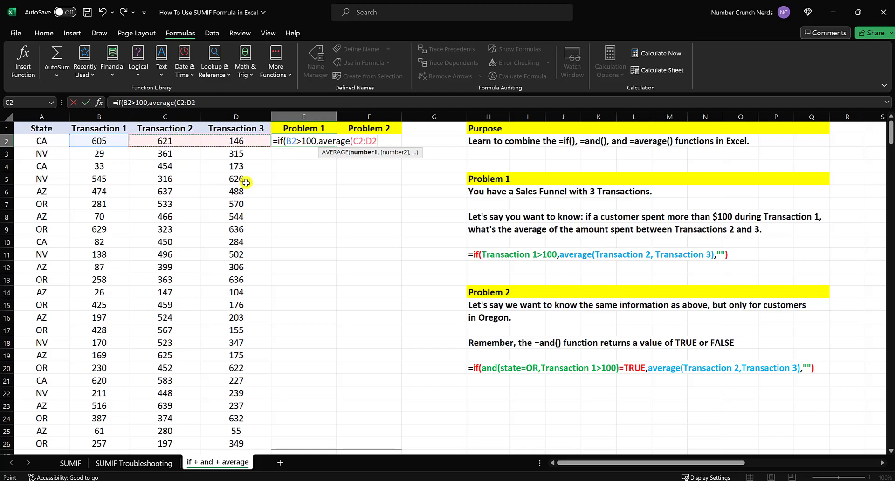
{"action": "type", "text": "),"}
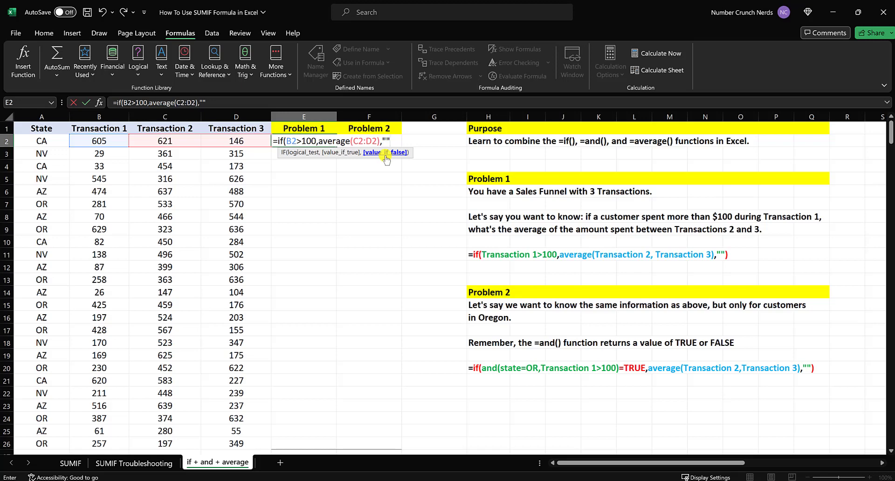
{"action": "type", "text": ")"}
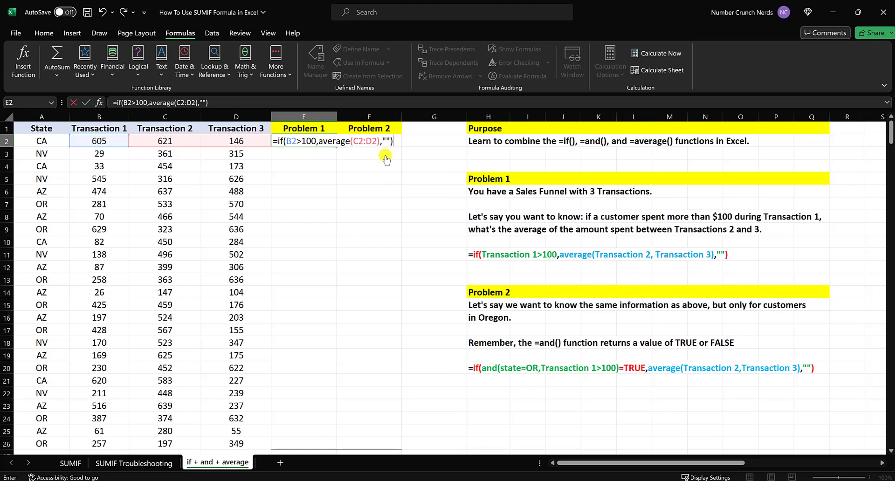
{"action": "key", "text": "Return"}
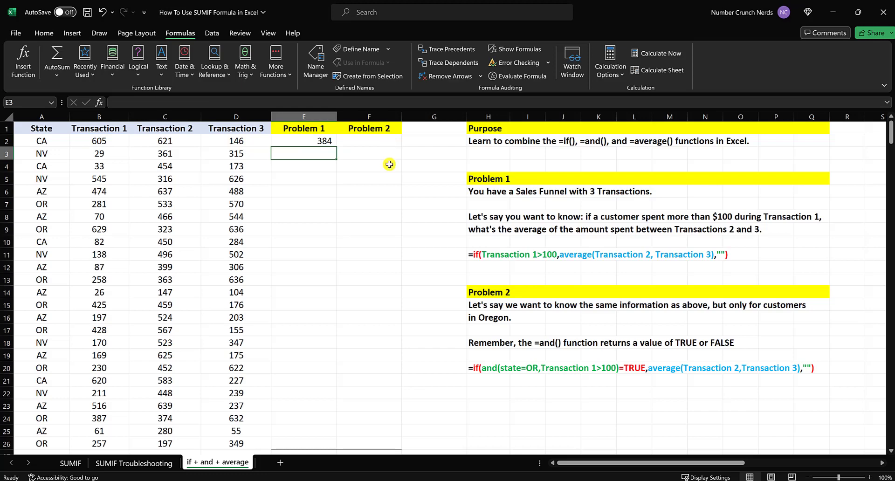
Step: Check the Problem 1 formula in E2 against Transaction 1 in B2 and the average of C2:D2
{"action": "left_click", "coordinate": [393, 180]}
{"action": "left_click", "coordinate": [313, 143]}
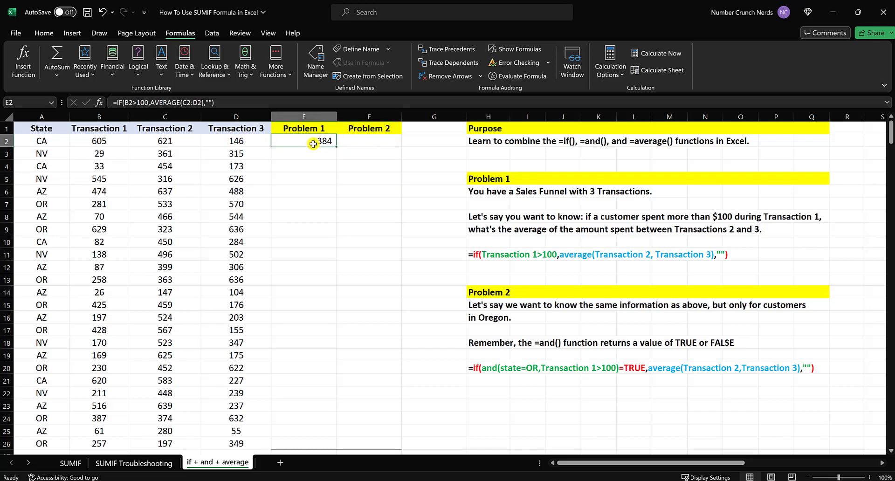
{"action": "left_click", "coordinate": [124, 141]}
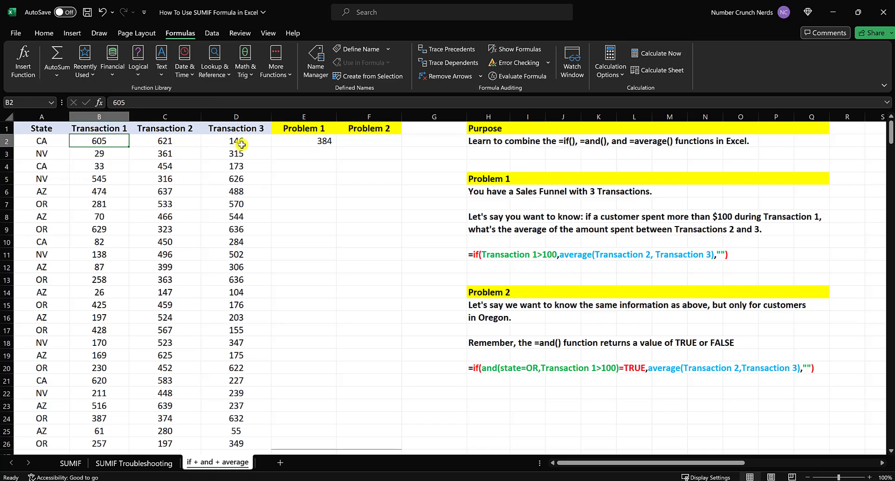
{"action": "left_click_drag", "start_coordinate": [175, 141], "coordinate": [216, 140]}
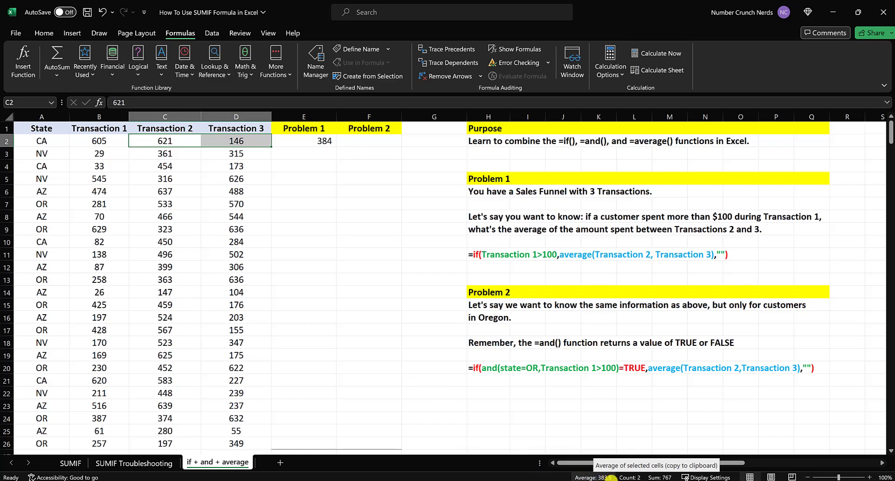
Step: Fill the Problem 1 formula from E2 down through E26 for all customers
{"action": "left_click", "coordinate": [320, 141]}
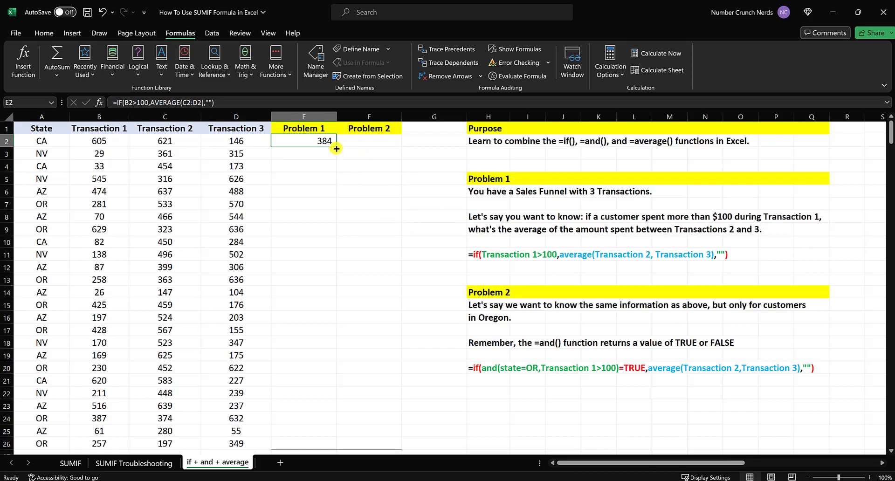
{"action": "left_click_drag", "start_coordinate": [336, 148], "coordinate": [332, 409]}
{"action": "left_click", "coordinate": [513, 406]}
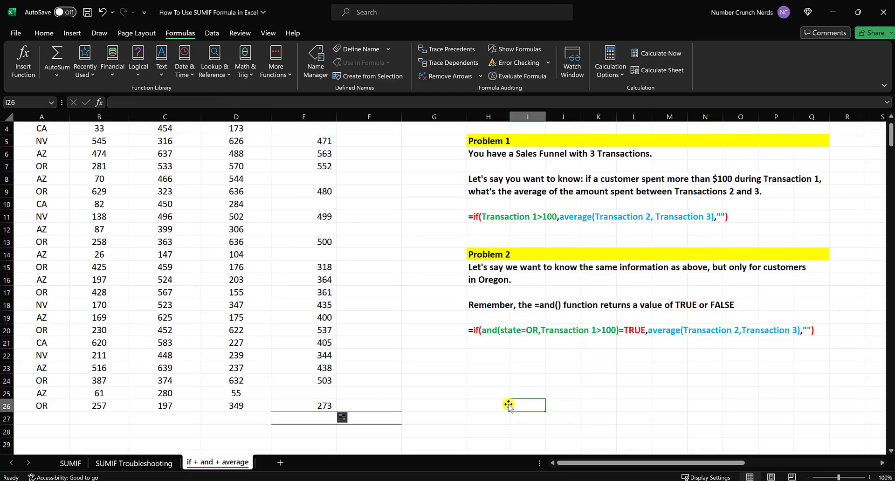
Step: Enter an AVERAGE formula in E27 covering the Problem 1 results in E2:E26
{"action": "left_click", "coordinate": [303, 417]}
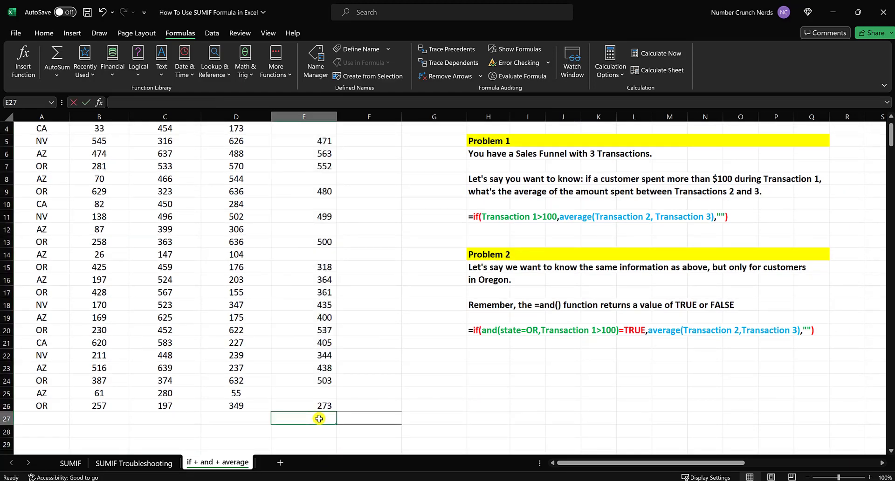
{"action": "type", "text": "=average"}
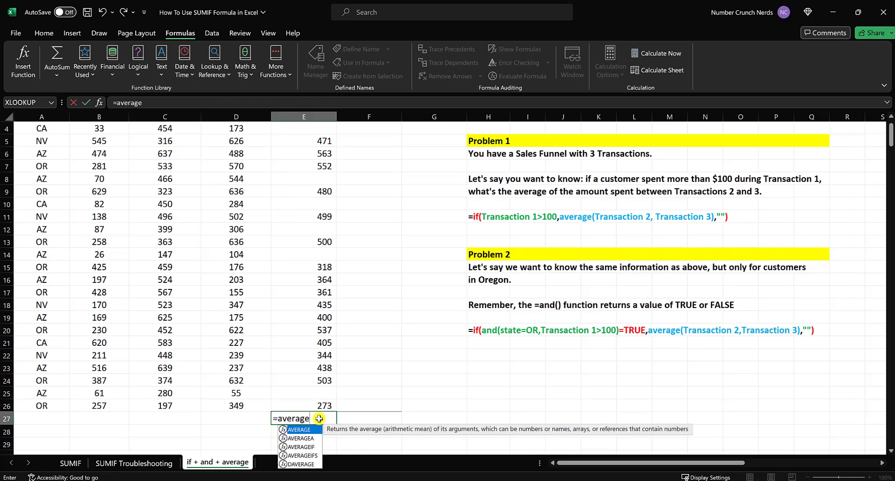
{"action": "type", "text": "("}
{"action": "left_click_drag", "start_coordinate": [326, 408], "coordinate": [319, 140]}
{"action": "key", "text": "Return"}
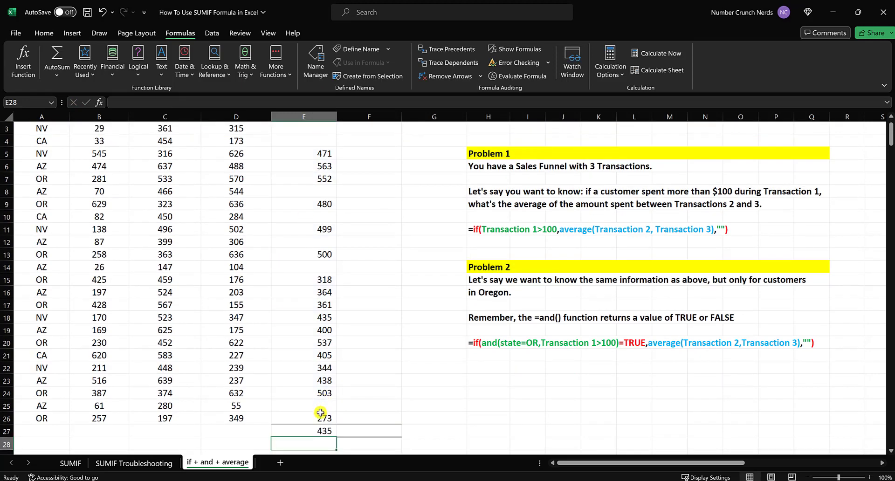
Step: Review the overall average in E27 and relate it to the row 2 customer's result and three transactions
{"action": "left_click", "coordinate": [310, 431]}
{"action": "scroll", "coordinate": [333, 394], "scroll_direction": "up", "scroll_amount": 1}
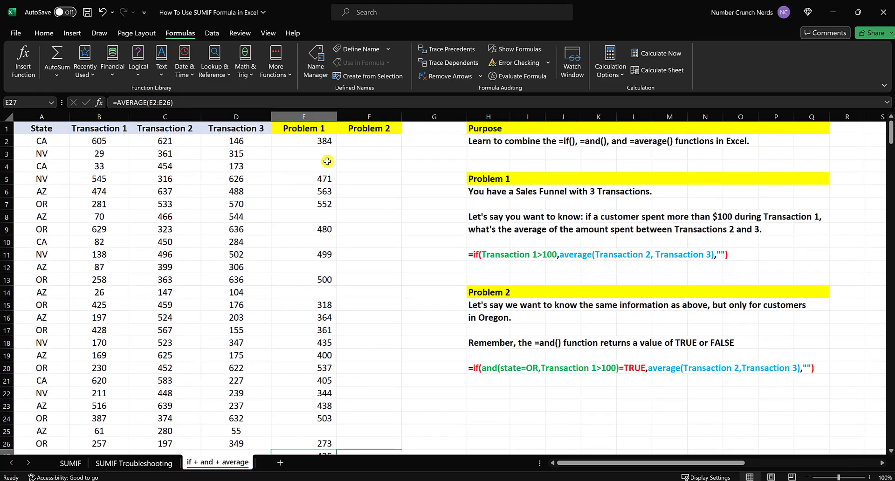
{"action": "left_click", "coordinate": [312, 141]}
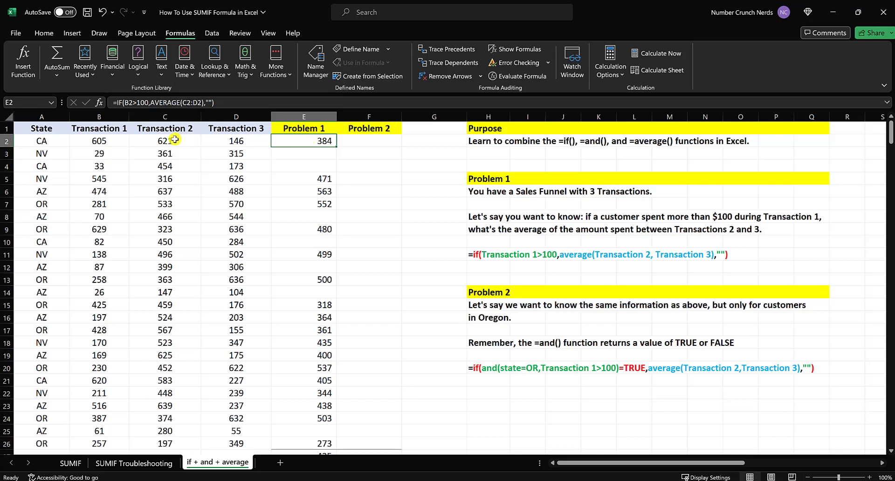
{"action": "left_click_drag", "start_coordinate": [175, 141], "coordinate": [234, 142]}
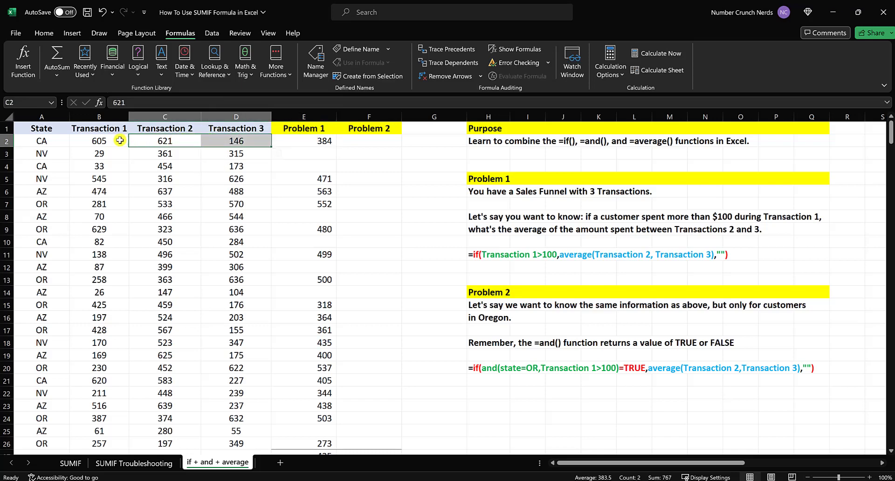
{"action": "left_click", "coordinate": [90, 139]}
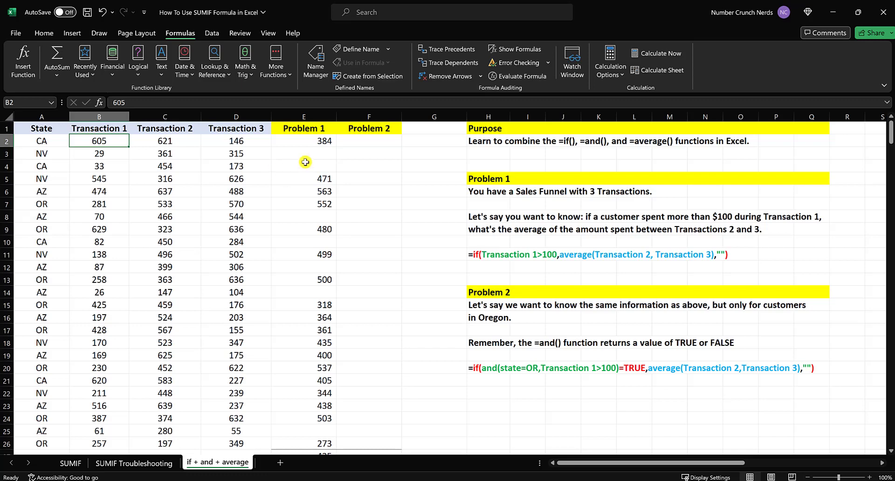
{"action": "scroll", "coordinate": [305, 162], "scroll_direction": "down", "scroll_amount": 1}
{"action": "left_click", "coordinate": [294, 419]}
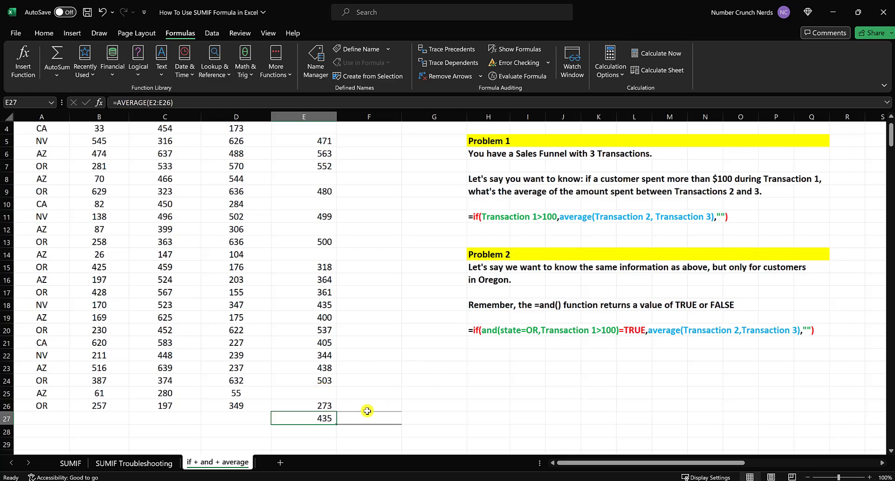
Step: Read the Problem 2 question in rows 15 and 16 about limiting the same calculation to Oregon customers
{"action": "left_click", "coordinate": [455, 360]}
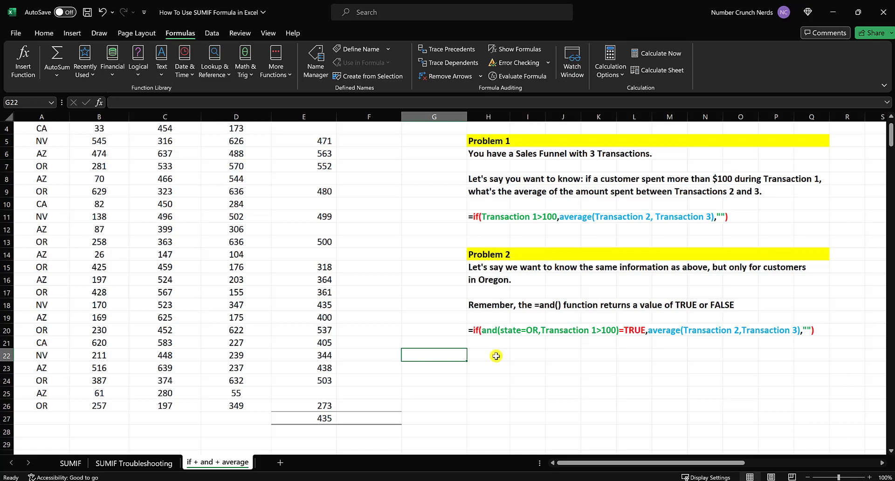
{"action": "left_click", "coordinate": [479, 340]}
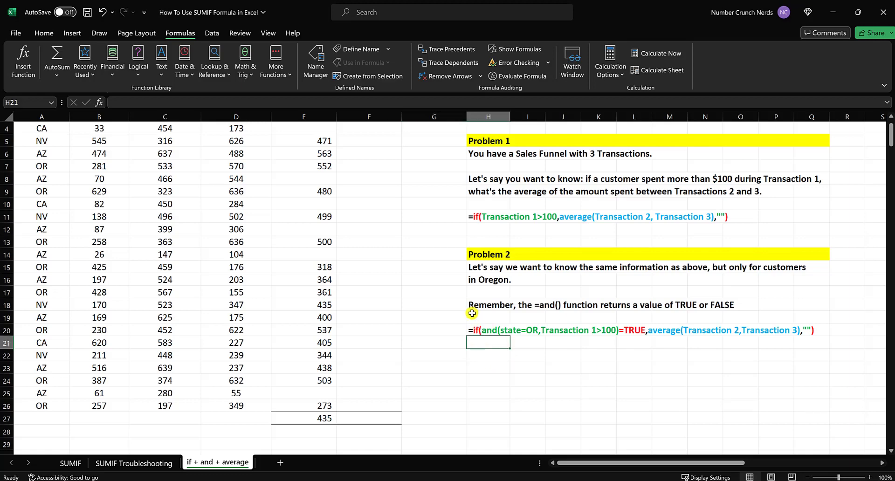
{"action": "left_click", "coordinate": [473, 267]}
{"action": "left_click_drag", "start_coordinate": [473, 267], "coordinate": [751, 284]}
{"action": "left_click", "coordinate": [476, 291]}
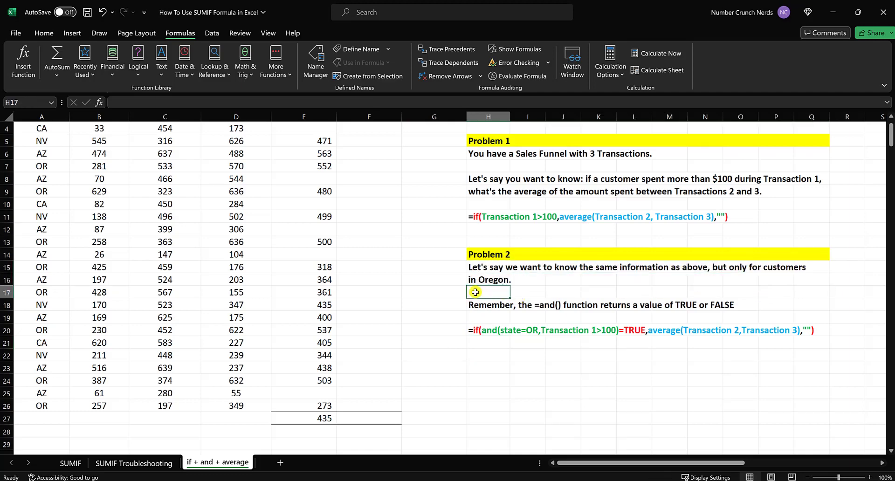
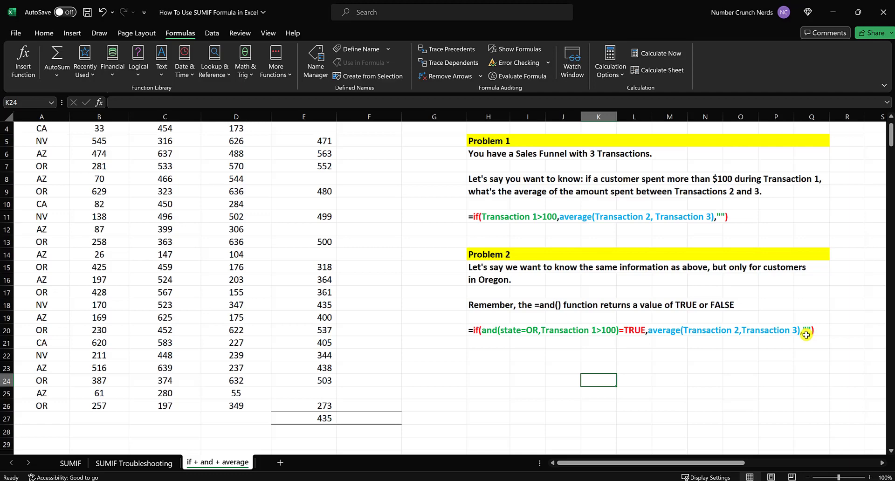
Step: Start the Problem 2 formula in F2 with =if(and(A2="OR",B2>100)
{"action": "key", "text": "Up"}
{"action": "key", "text": "Left"}
{"action": "scroll", "coordinate": [513, 373], "scroll_direction": "up", "scroll_amount": 1}
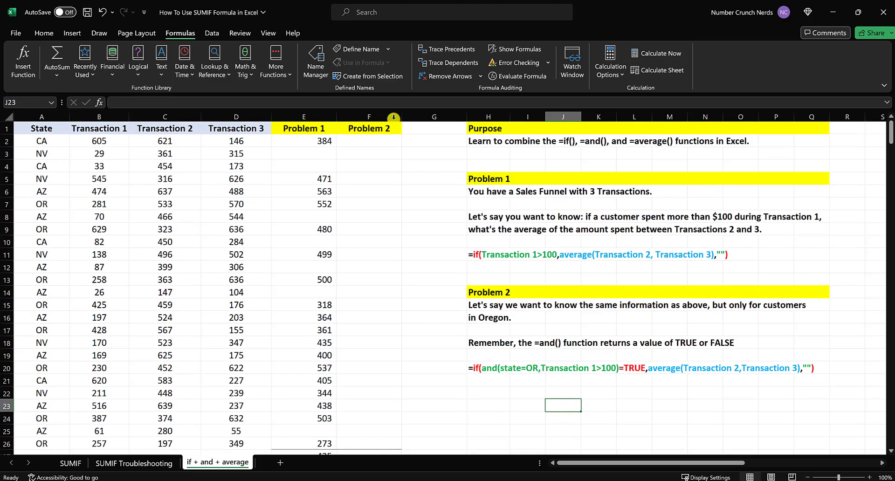
{"action": "left_click", "coordinate": [389, 143]}
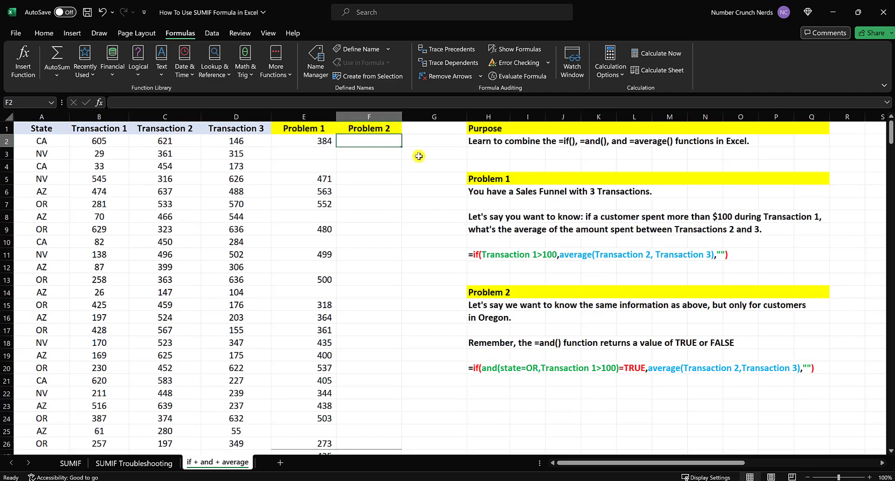
{"action": "type", "text": "=if("}
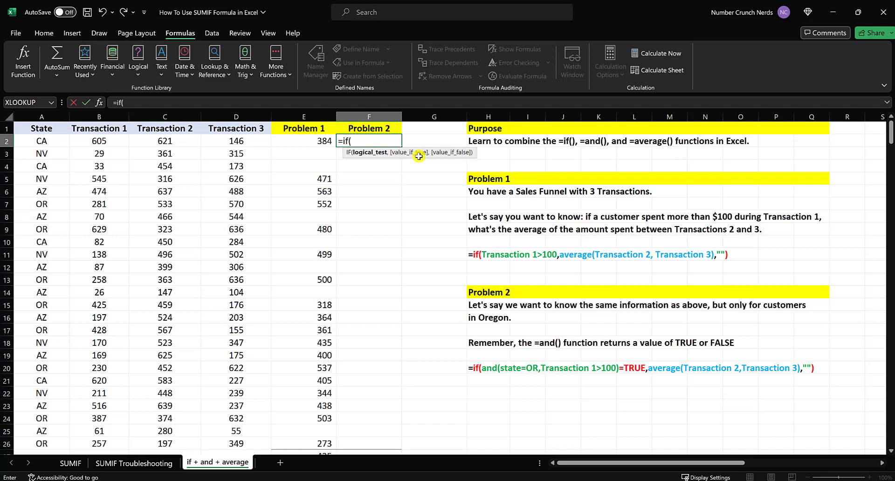
{"action": "type", "text": "a"}
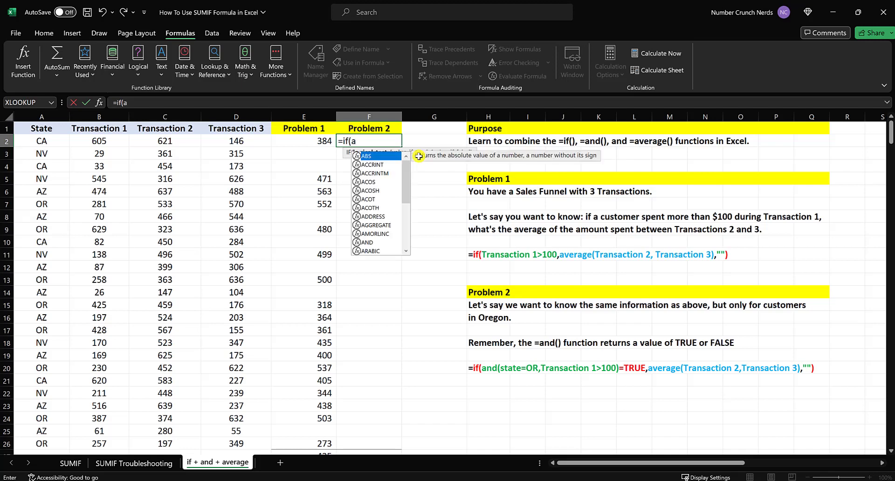
{"action": "type", "text": "nd("}
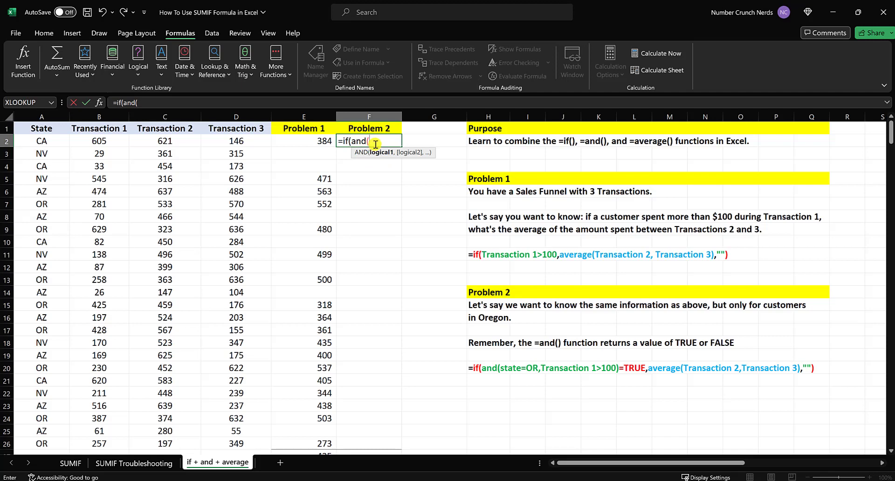
{"action": "left_click", "coordinate": [47, 139]}
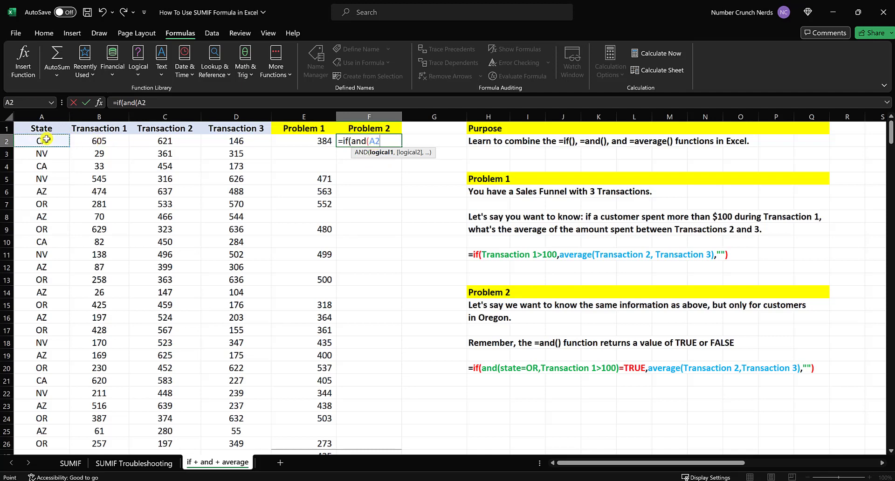
{"action": "type", "text": "=\"OR\""}
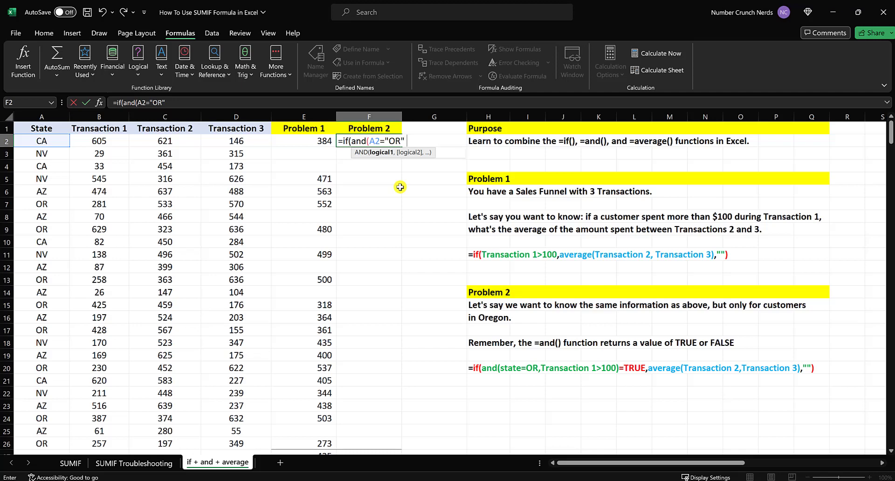
{"action": "type", "text": ","}
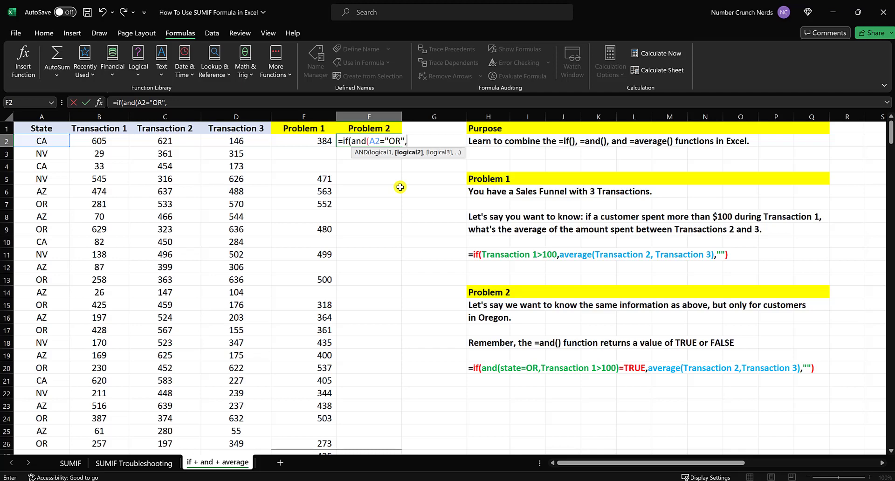
{"action": "left_click", "coordinate": [106, 140]}
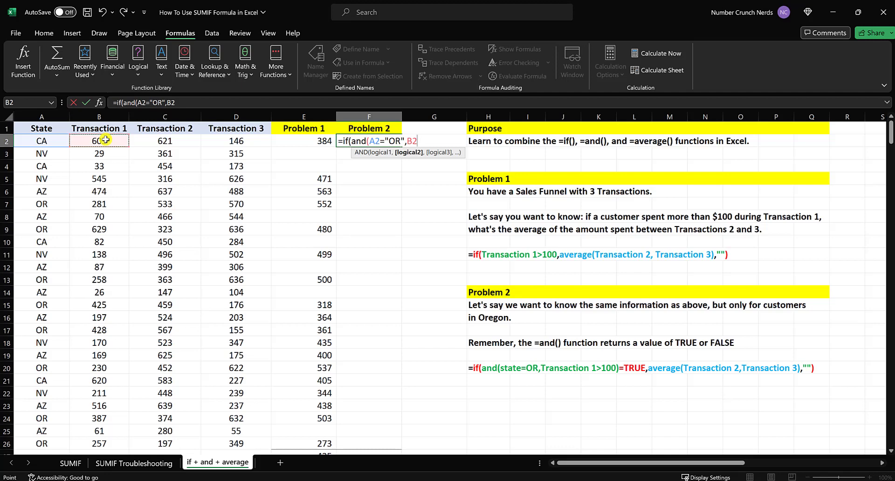
{"action": "type", "text": ">100"}
{"action": "type", "text": ")"}
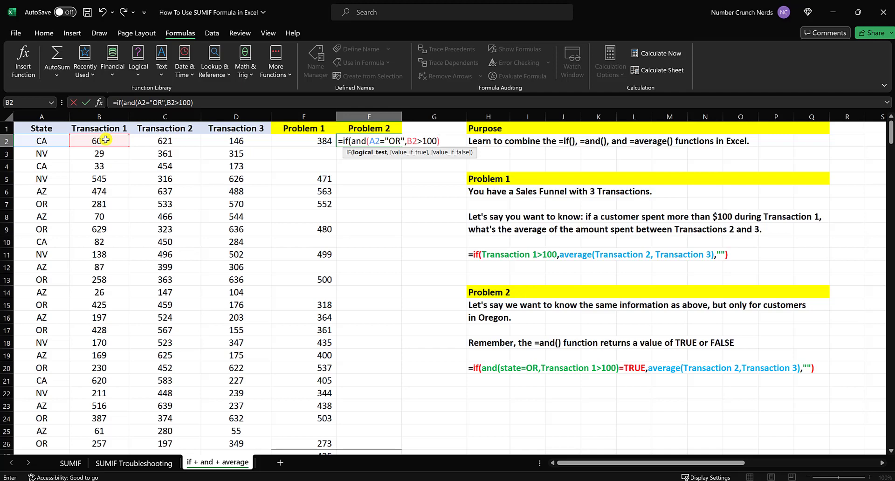
Step: Strip the IF wrapper from the formula in F2 and enter it as =and(A2="OR",B2>100)
{"action": "left_click", "coordinate": [352, 141]}
{"action": "key", "text": "BackSpace"}
{"action": "key", "text": "BackSpace"}
{"action": "key", "text": "BackSpace"}
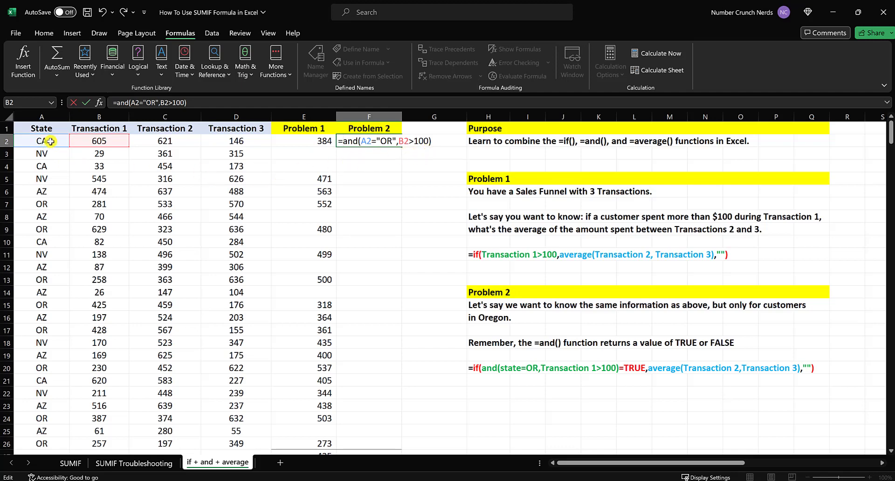
{"action": "key", "text": "Return"}
Step: Copy the AND formula from F2 to F7 for the row 7 Oregon customer and inspect its cell references
{"action": "left_click", "coordinate": [355, 144]}
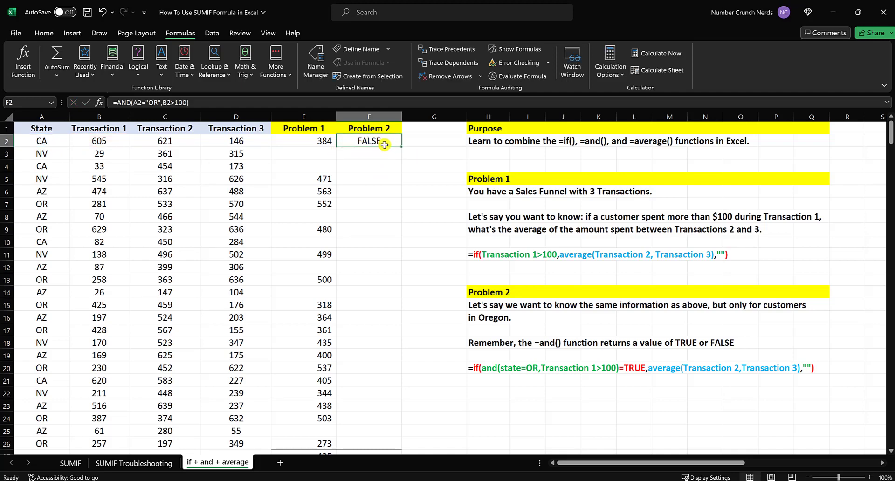
{"action": "key", "text": "ctrl+c"}
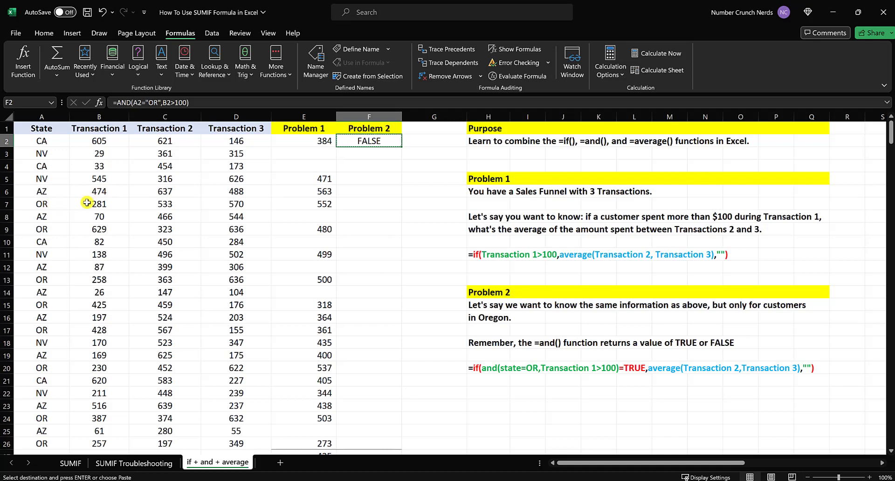
{"action": "left_click_drag", "start_coordinate": [66, 202], "coordinate": [82, 201]}
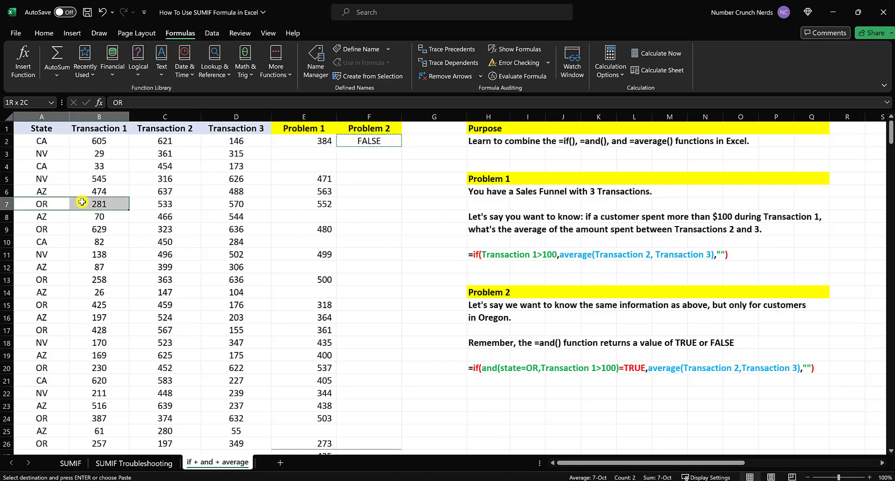
{"action": "left_click", "coordinate": [366, 204]}
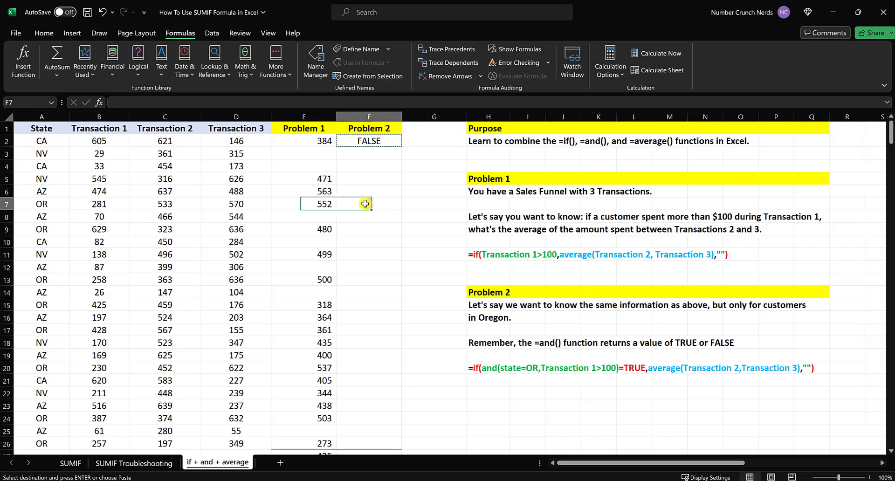
{"action": "key", "text": "ctrl+v"}
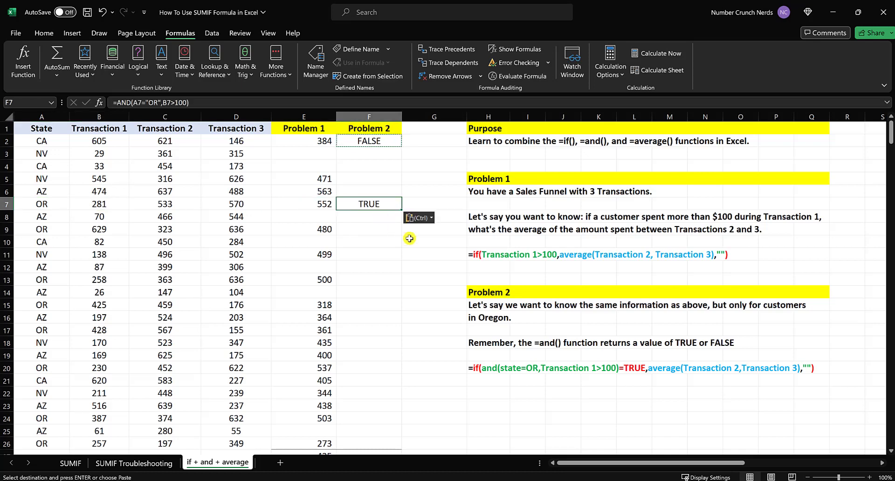
{"action": "double_click", "coordinate": [380, 204]}
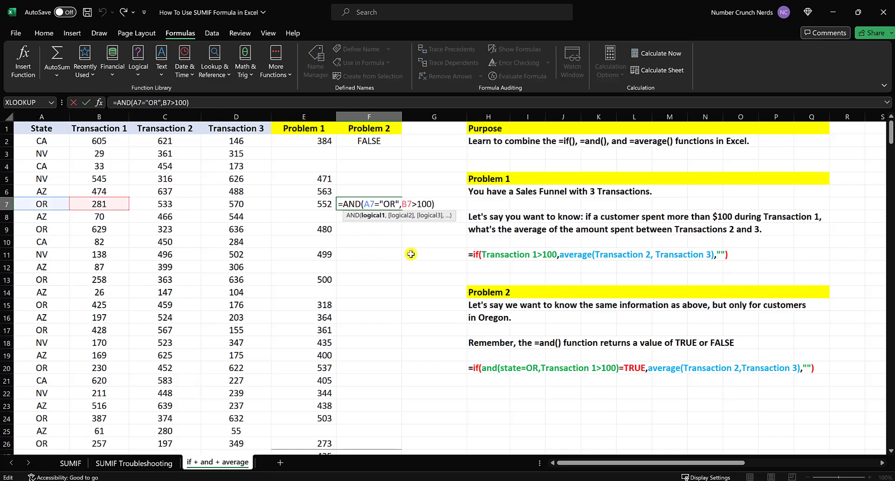
{"action": "key", "text": "Return"}
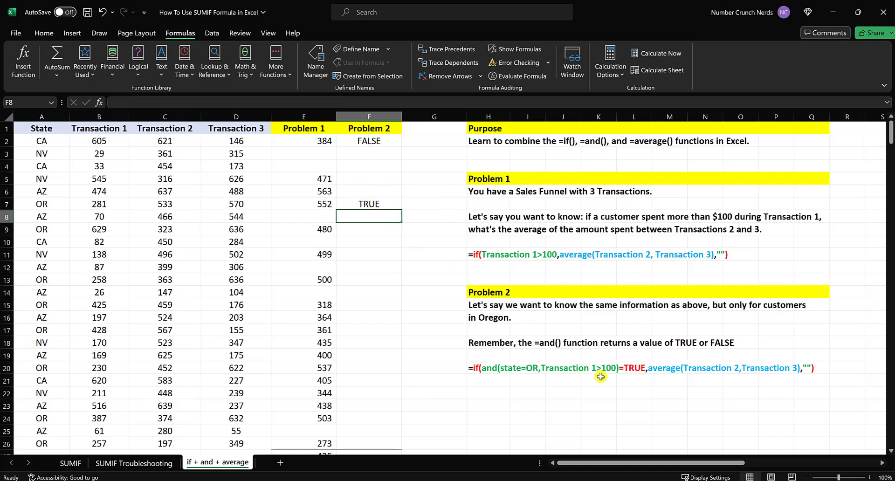
Step: Put the state code OR in quotation marks in the Problem 2 example formula text in H20
{"action": "double_click", "coordinate": [474, 369]}
{"action": "left_click", "coordinate": [533, 368]}
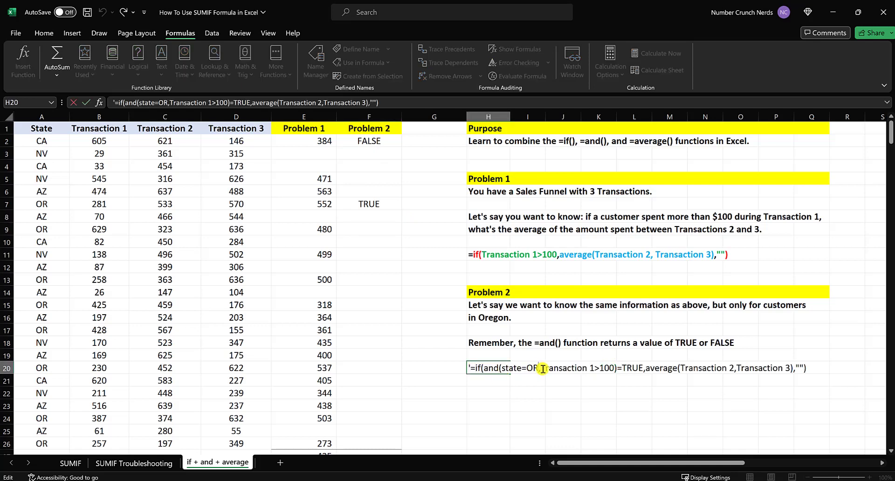
{"action": "type", "text": "\""}
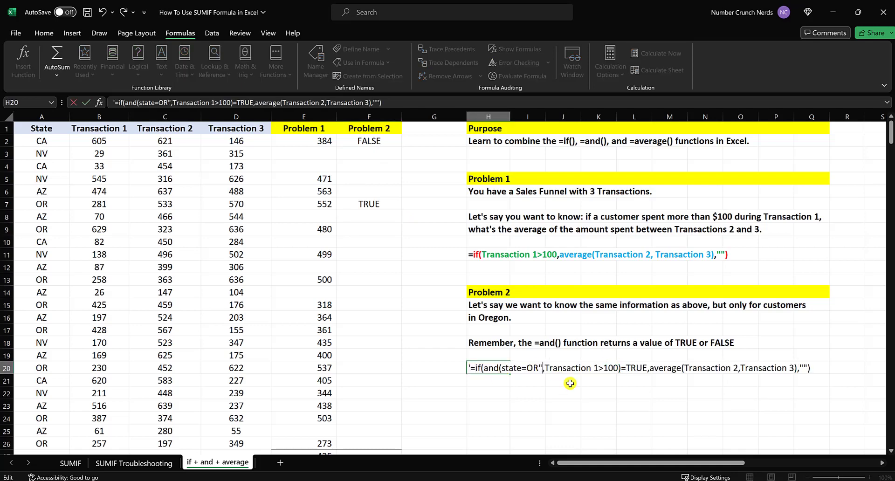
{"action": "left_click", "coordinate": [530, 368]}
{"action": "type", "text": "\""}
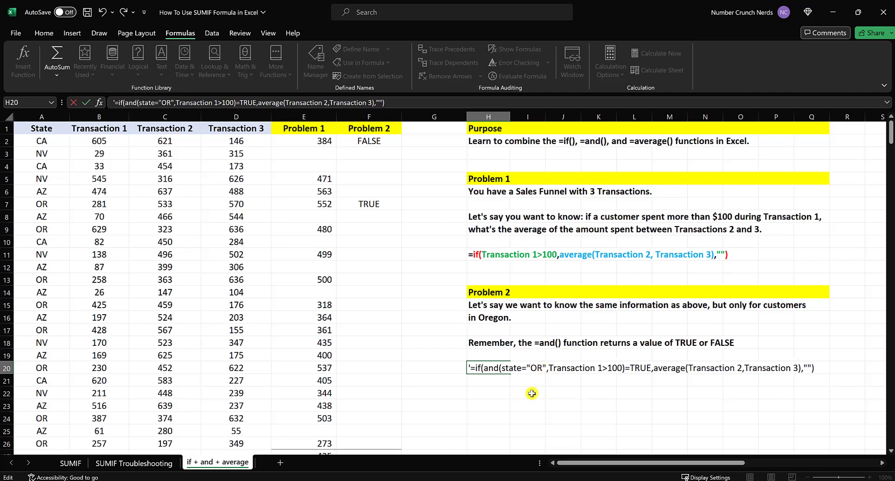
{"action": "key", "text": "Return"}
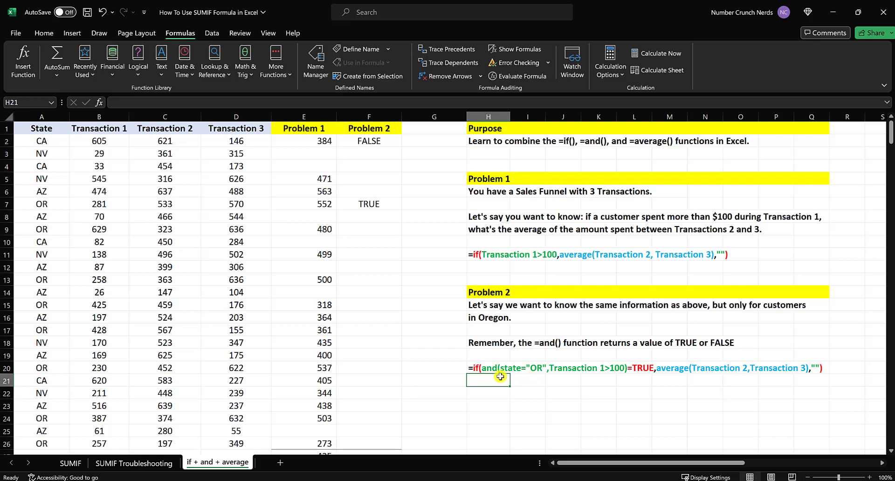
Step: Wrap the AND formula in F2 in an IF whose logical test is AND(A2="OR",B2>100)=TRUE
{"action": "left_click", "coordinate": [367, 204]}
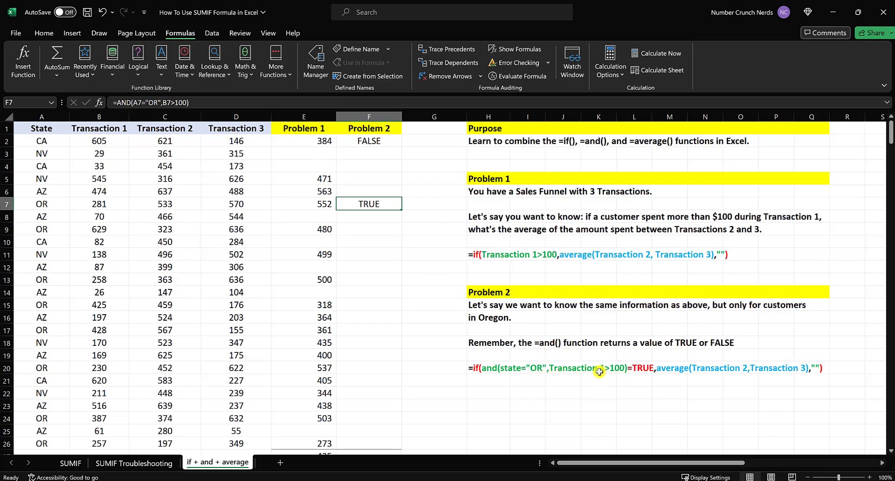
{"action": "double_click", "coordinate": [369, 144]}
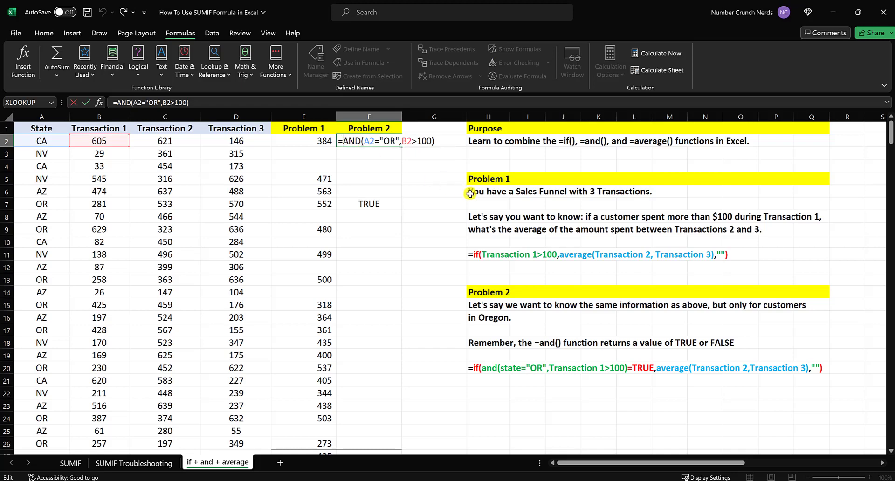
{"action": "type", "text": "if("}
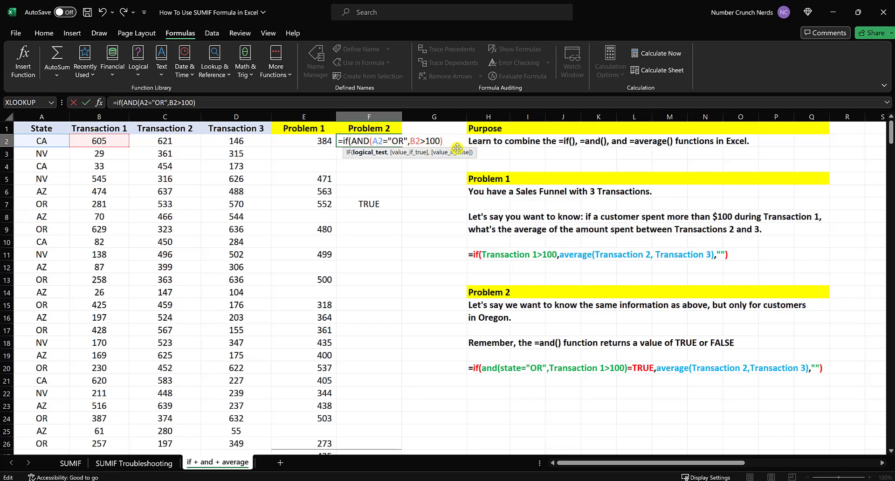
{"action": "type", "text": "TRUE"}
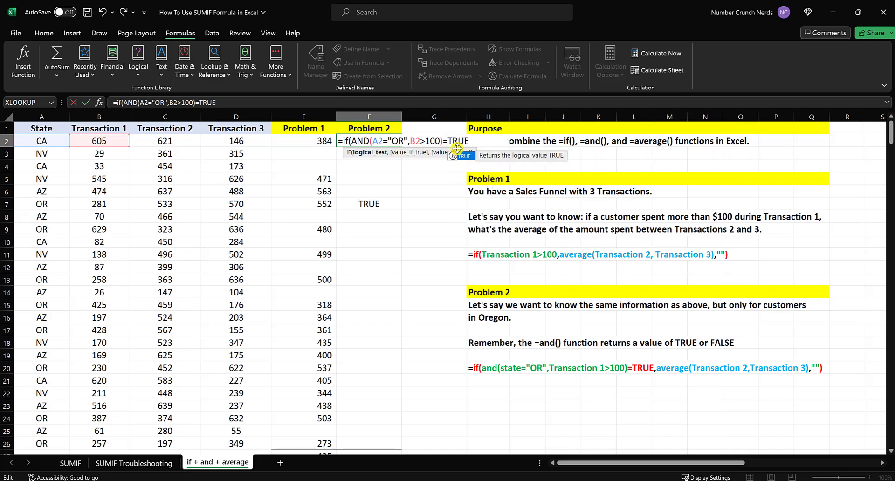
{"action": "type", "text": ","}
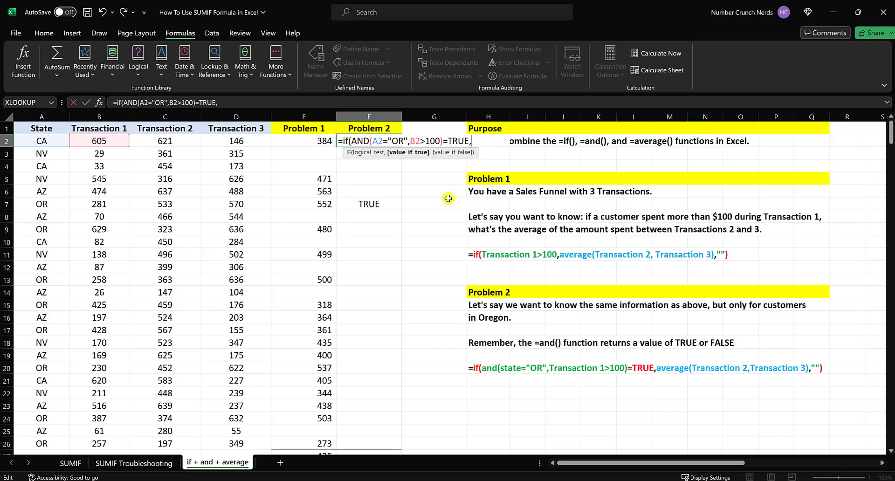
Step: Complete the IF formula in F2 with average(C2:D2) as the true value and "" as the false value
{"action": "type", "text": "average("}
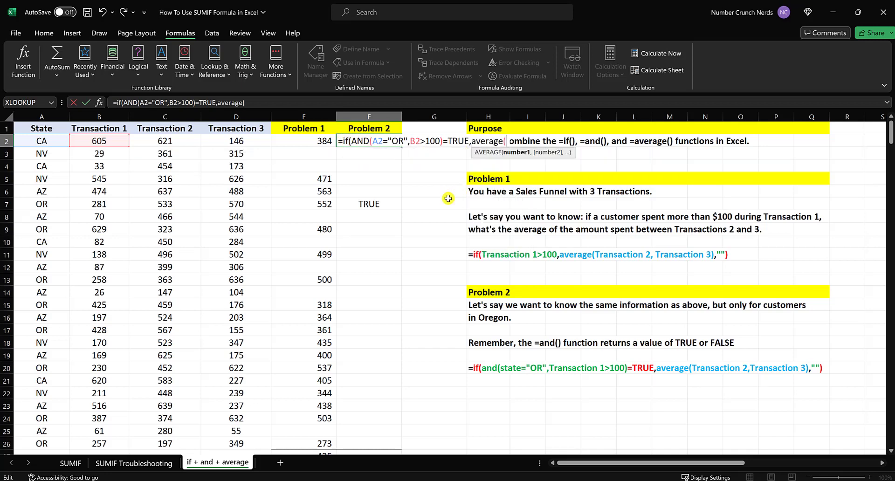
{"action": "left_click_drag", "start_coordinate": [182, 141], "coordinate": [233, 141]}
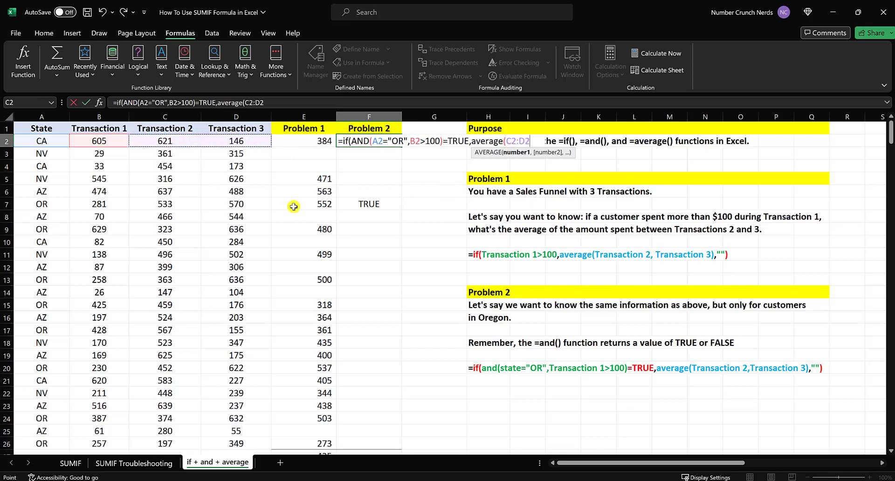
{"action": "type", "text": "),"}
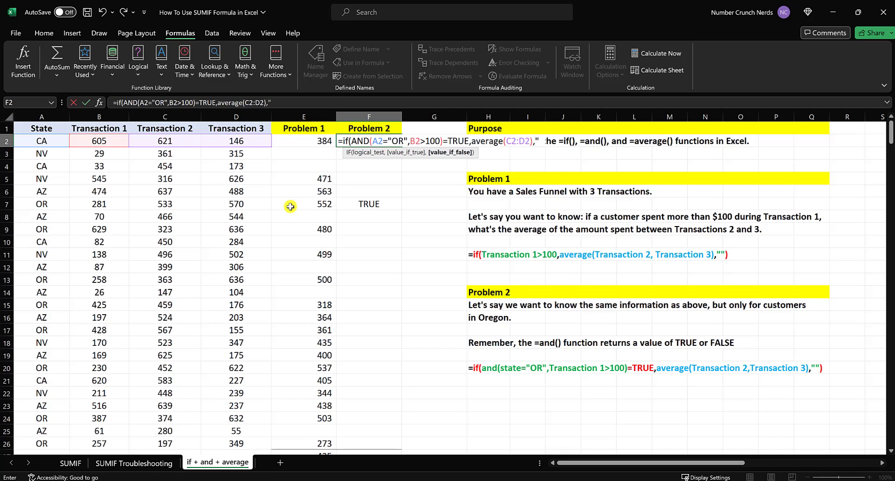
{"action": "type", "text": "\"\")"}
{"action": "key", "text": "Return"}
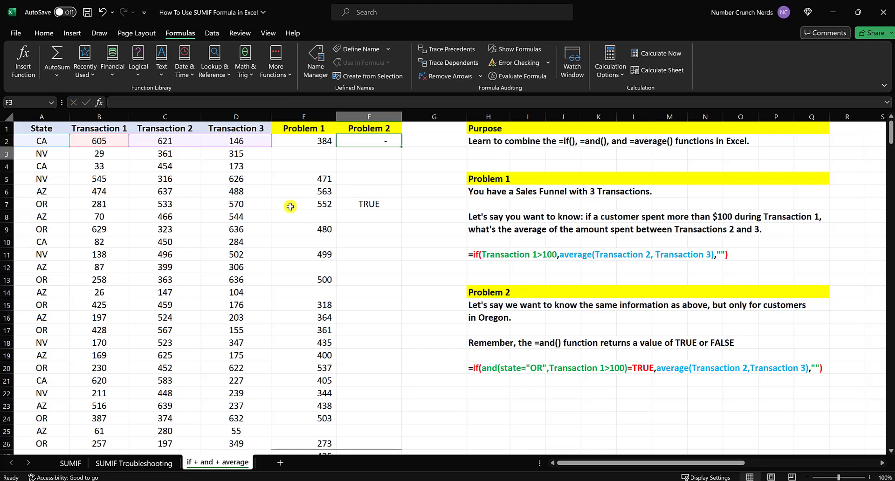
Step: Fill the Problem 2 formula from F2 down to F26 and compare the Oregon rows with their Problem 1 results
{"action": "left_click", "coordinate": [385, 139]}
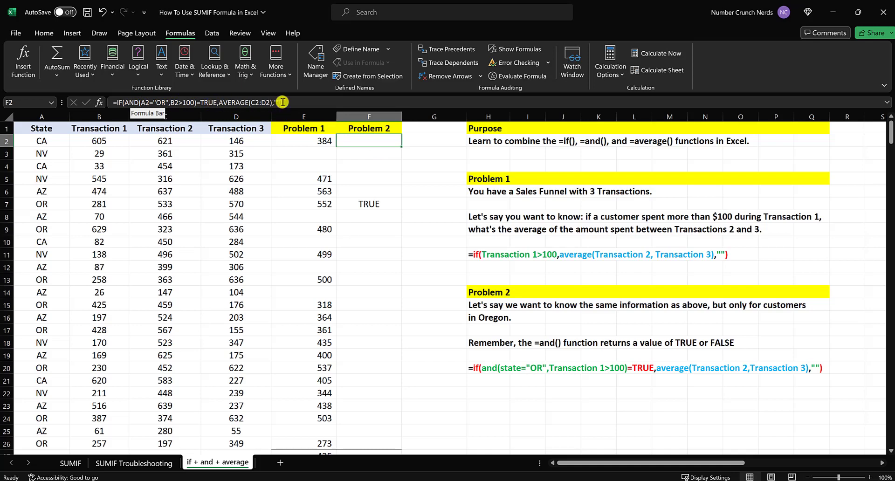
{"action": "left_click_drag", "start_coordinate": [403, 147], "coordinate": [412, 419]}
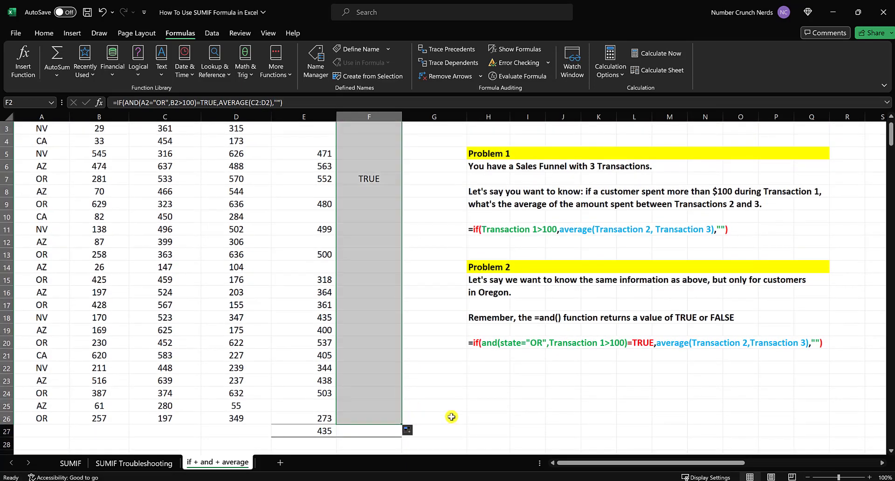
{"action": "left_click", "coordinate": [470, 294]}
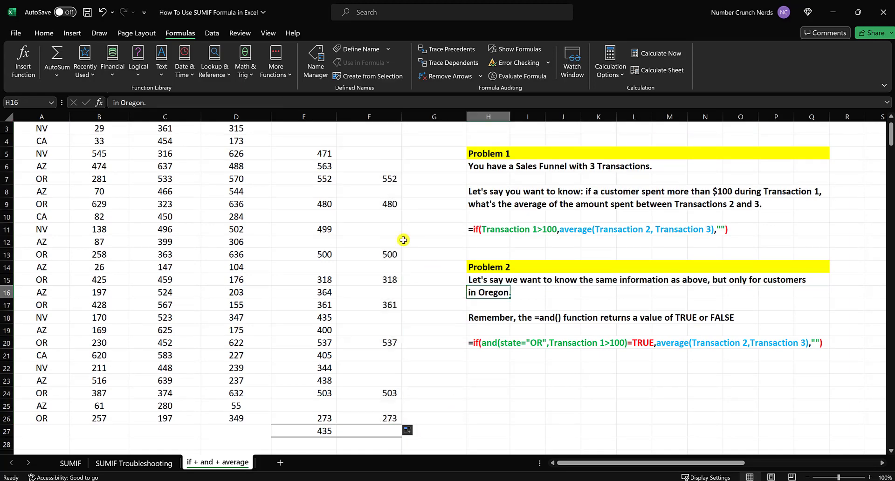
{"action": "left_click_drag", "start_coordinate": [305, 178], "coordinate": [374, 205]}
{"action": "left_click", "coordinate": [326, 204]}
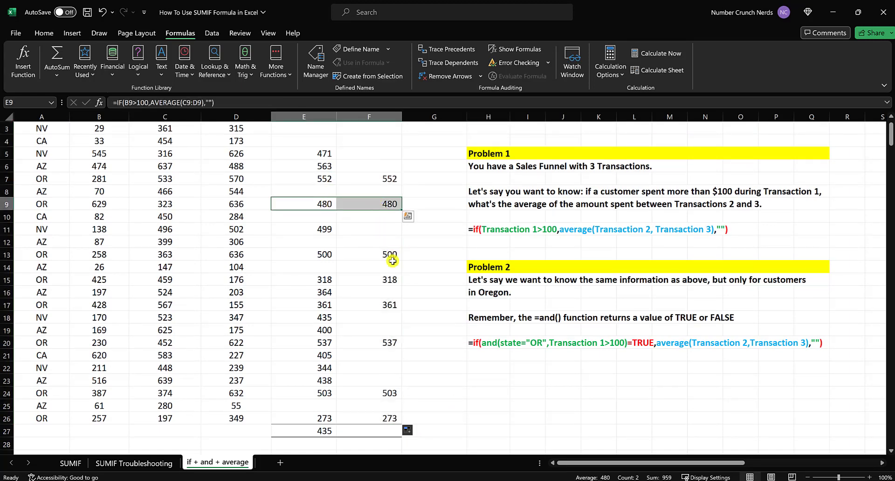
{"action": "left_click_drag", "start_coordinate": [343, 255], "coordinate": [373, 255]}
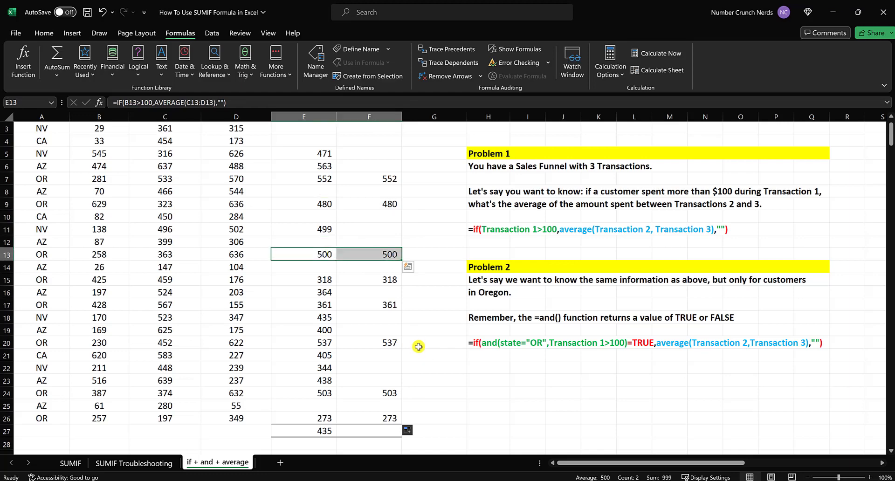
{"action": "left_click", "coordinate": [419, 344]}
{"action": "scroll", "coordinate": [418, 343], "scroll_direction": "up", "scroll_amount": 1}
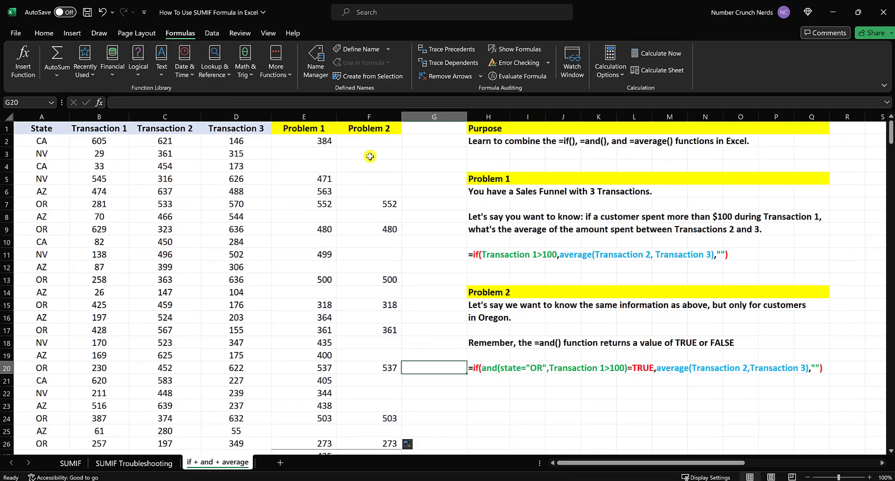
Step: Copy the Problem 1 average formula from E27 across to F27 for the Problem 2 column
{"action": "scroll", "coordinate": [366, 322], "scroll_direction": "down", "scroll_amount": 1}
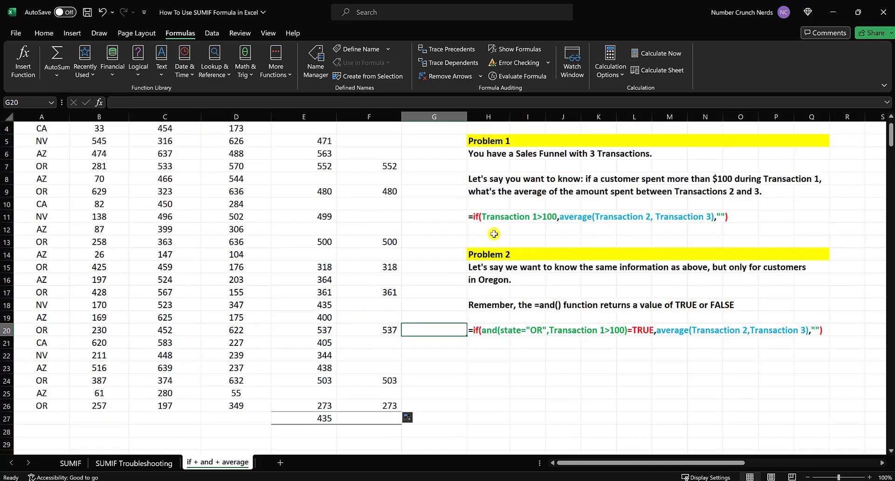
{"action": "left_click", "coordinate": [328, 419]}
{"action": "left_click_drag", "start_coordinate": [336, 422], "coordinate": [389, 422]}
{"action": "key", "text": "ctrl+r"}
{"action": "left_click", "coordinate": [392, 418]}
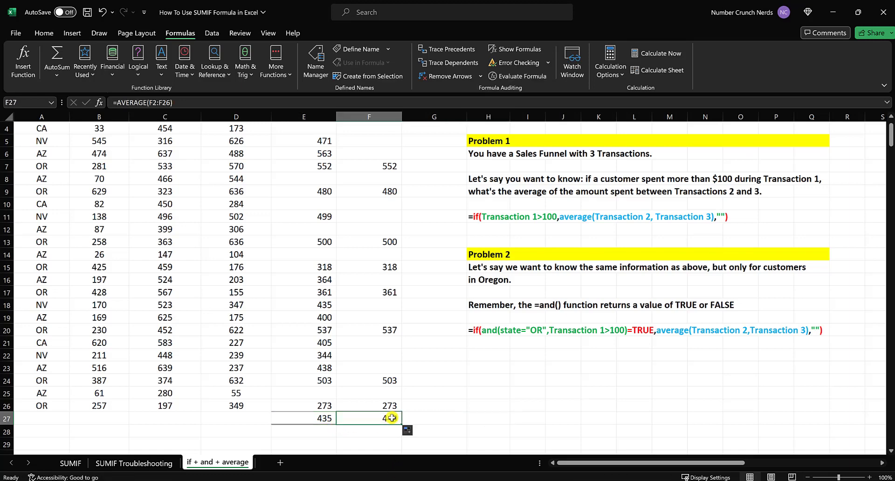
Step: Inspect the cell range averaged in F27 and compare the Oregon-only average with the overall average in E27
{"action": "double_click", "coordinate": [391, 418]}
{"action": "scroll", "coordinate": [450, 414], "scroll_direction": "up", "scroll_amount": 1}
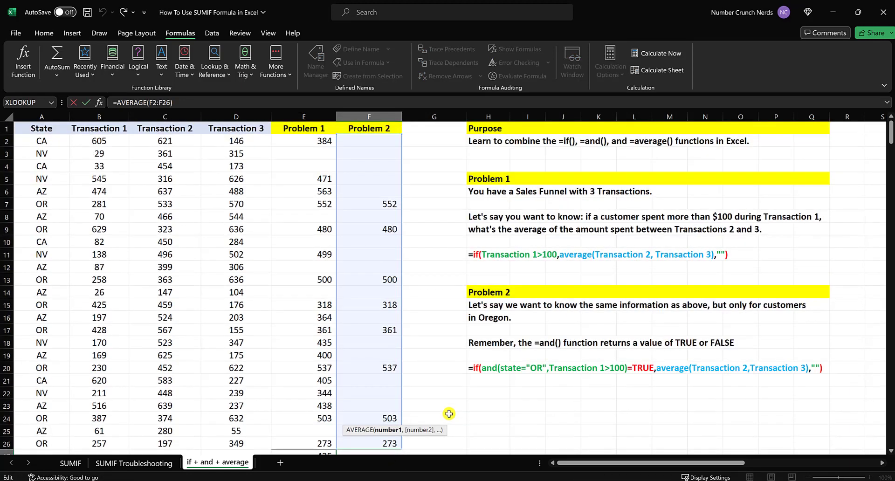
{"action": "scroll", "coordinate": [449, 414], "scroll_direction": "down", "scroll_amount": 3}
{"action": "key", "text": "Return"}
{"action": "left_click", "coordinate": [426, 339]}
{"action": "left_click", "coordinate": [393, 340]}
{"action": "scroll", "coordinate": [387, 373], "scroll_direction": "up", "scroll_amount": 1}
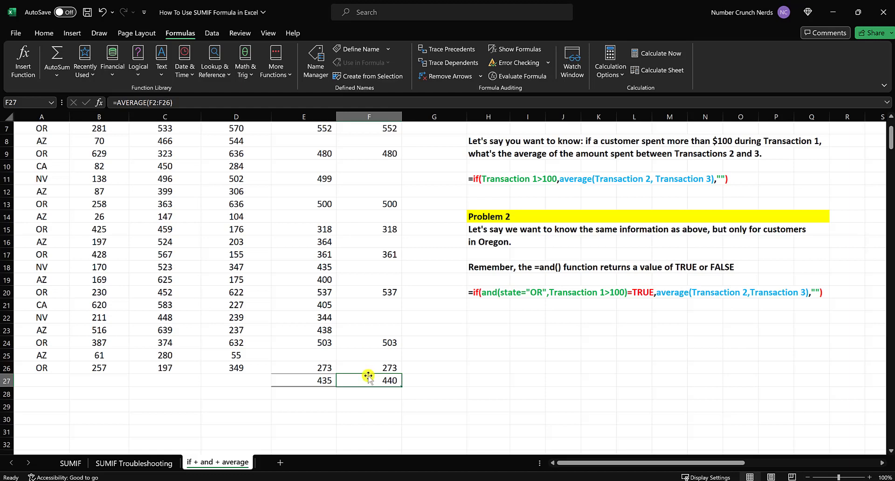
{"action": "left_click", "coordinate": [305, 381]}
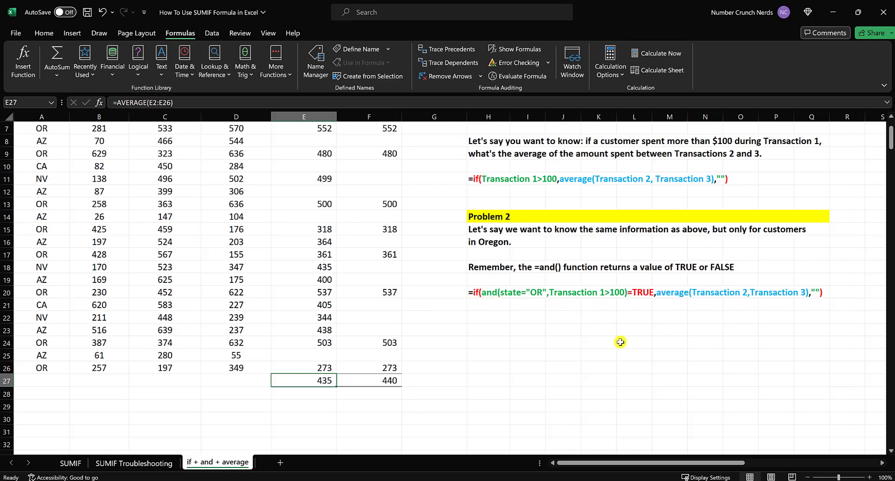
{"action": "left_click", "coordinate": [558, 338]}
{"action": "scroll", "coordinate": [504, 226], "scroll_direction": "up", "scroll_amount": 2}
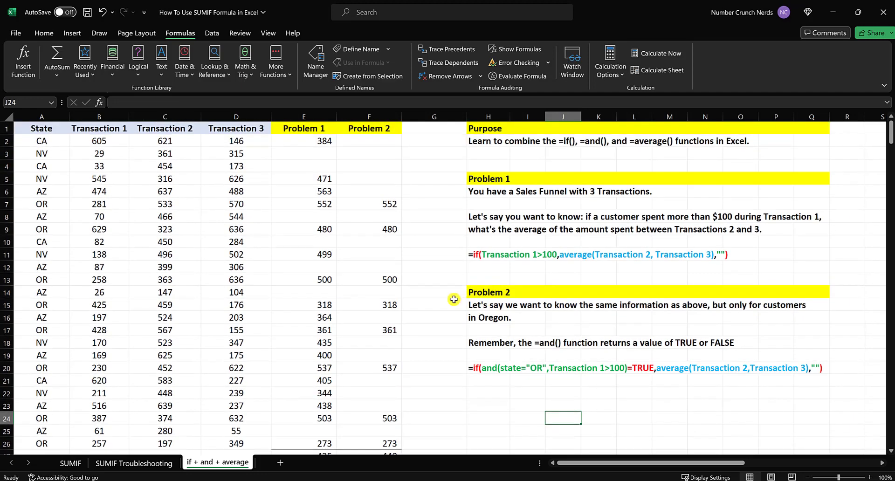